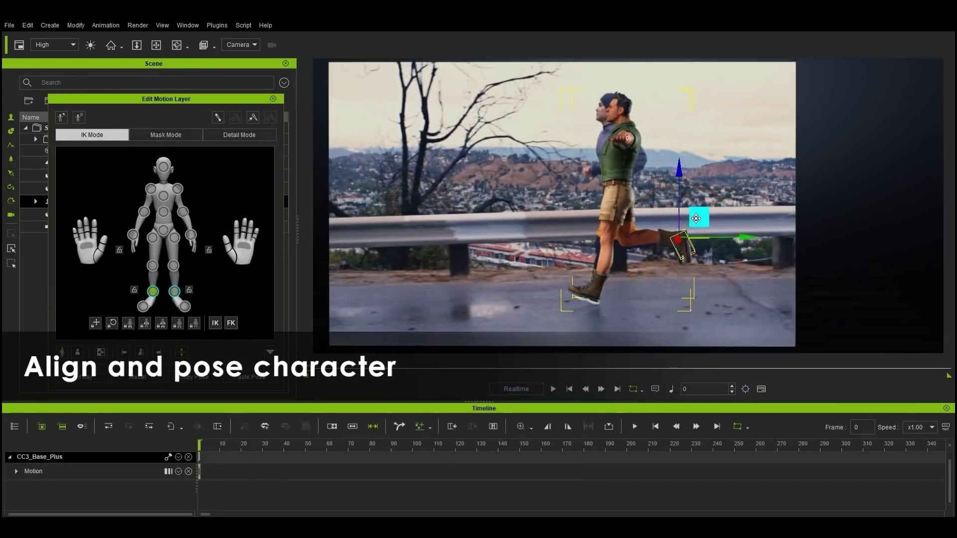
Step: Swing the outstretched arm down and angle the foot and head into a running pose
click(620, 171)
drag(620, 171, 588, 228)
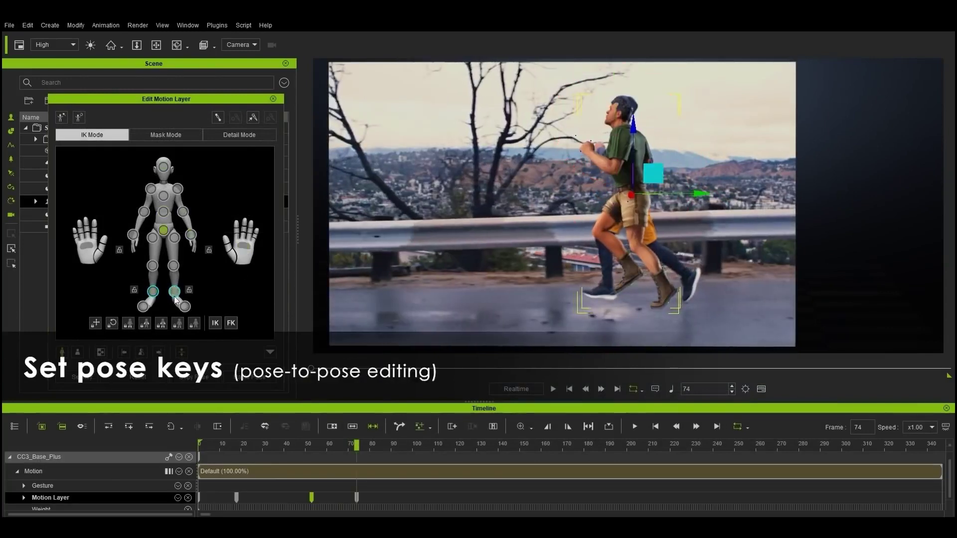
click(175, 294)
click(184, 305)
click(625, 110)
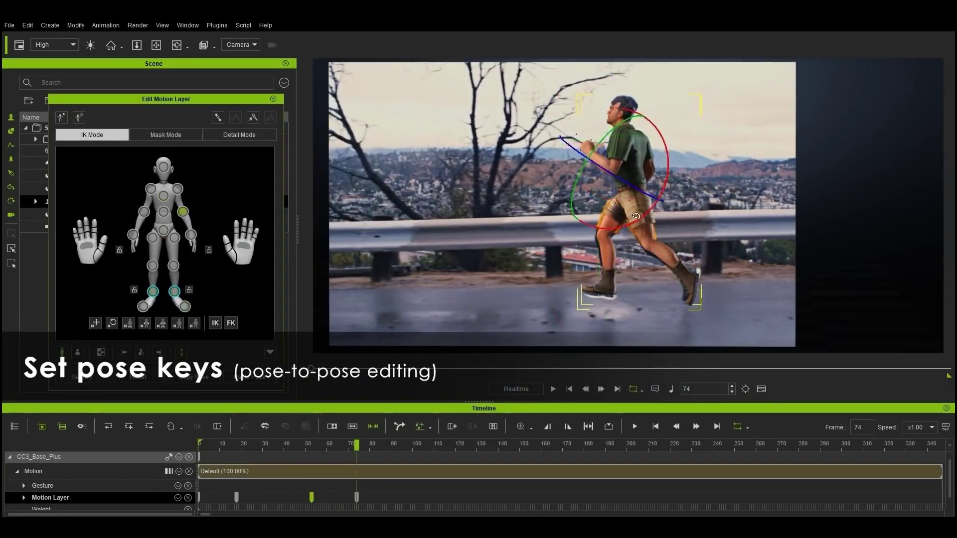
drag(357, 445, 403, 453)
Step: Reposition the pelvis and both feet for the next running pose
click(164, 231)
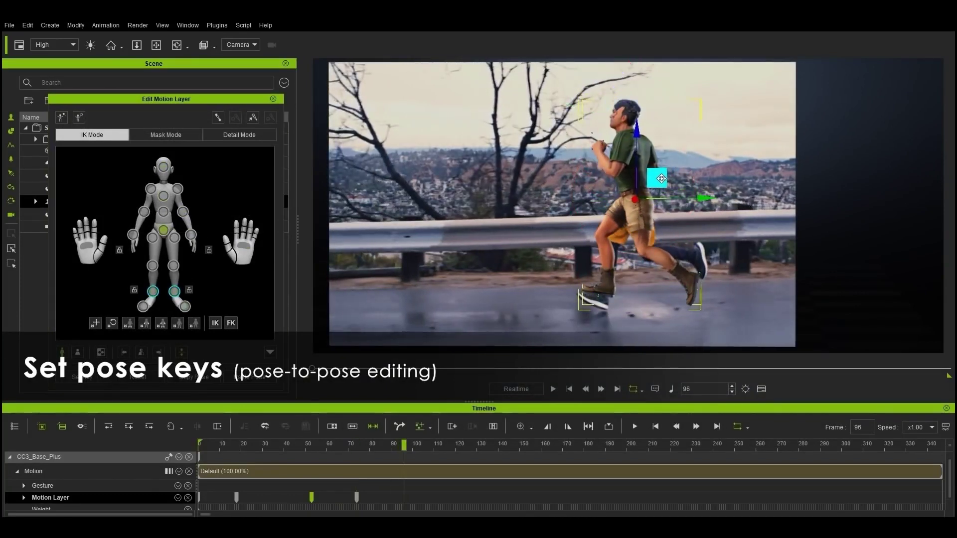
click(701, 256)
click(606, 291)
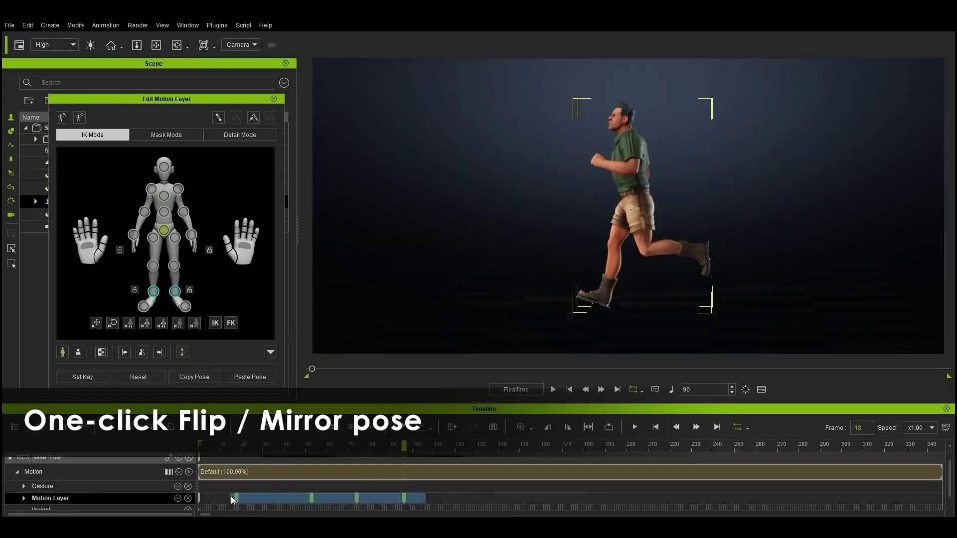
Step: Mirror the character's pose at frames 115, 152 and 172 for the opposite stride
click(232, 499)
click(444, 446)
click(142, 352)
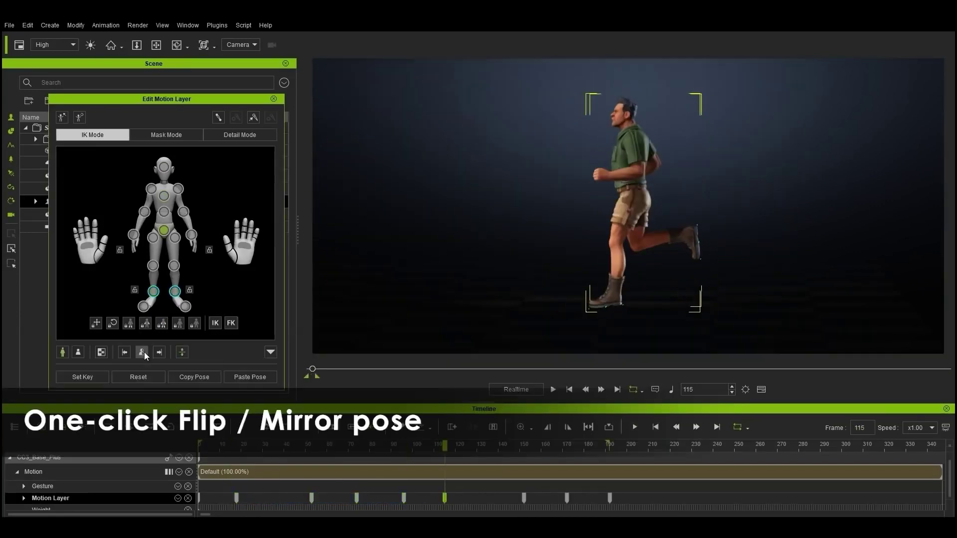
click(142, 352)
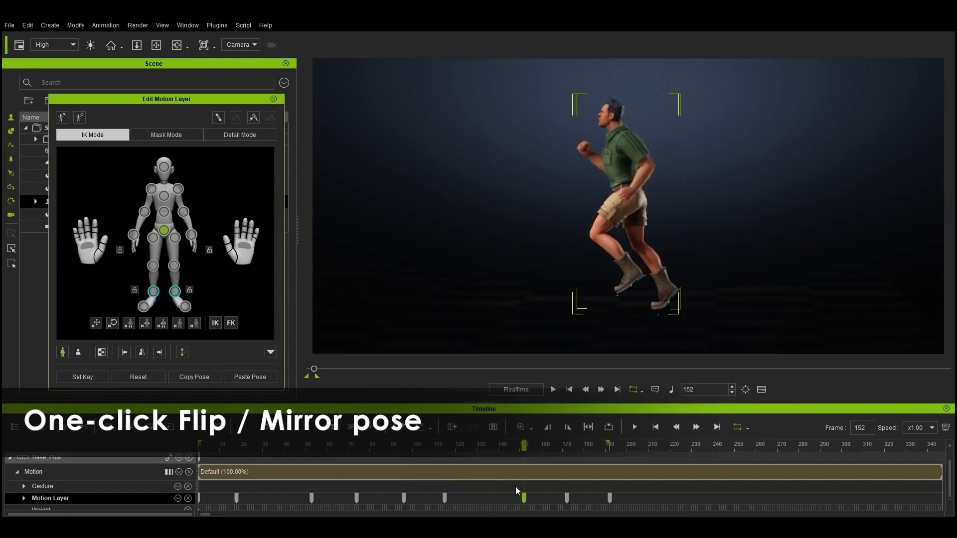
click(567, 498)
click(141, 352)
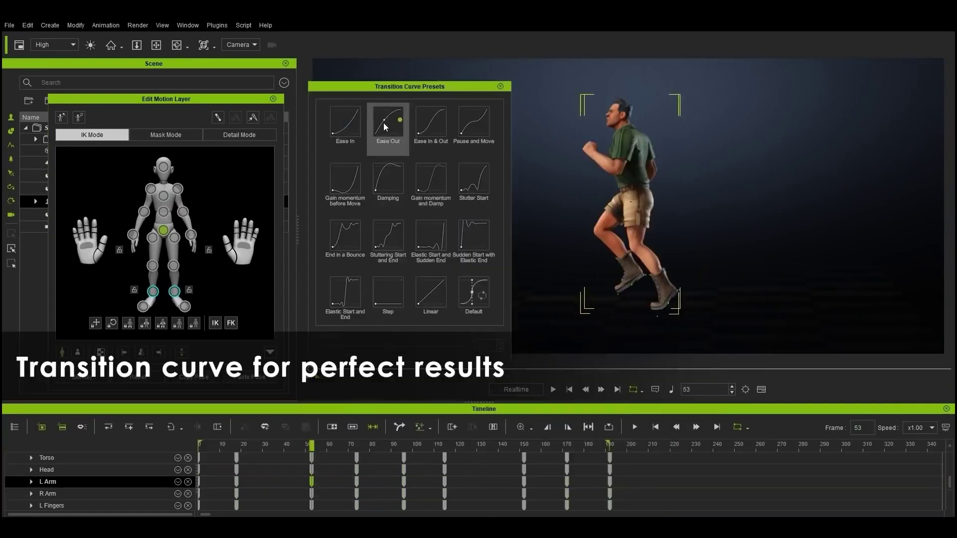
Step: Apply Ease Out to the arm key, preview frames 53–151, and select the R Arm key at 152
click(384, 123)
drag(367, 446, 524, 449)
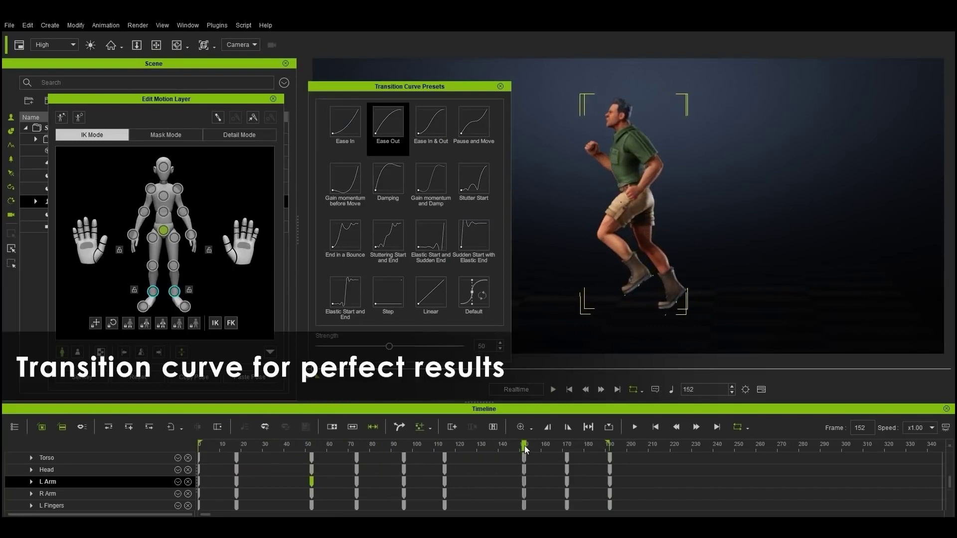
click(525, 495)
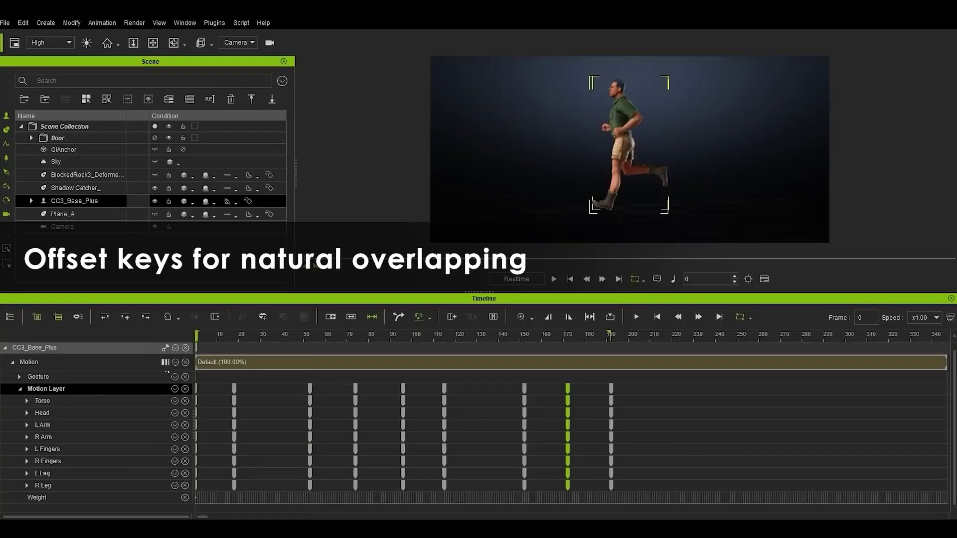
click(165, 362)
Step: Show bone tracks, delay the L Arm forearm and hand keys, and play the overlap
click(205, 382)
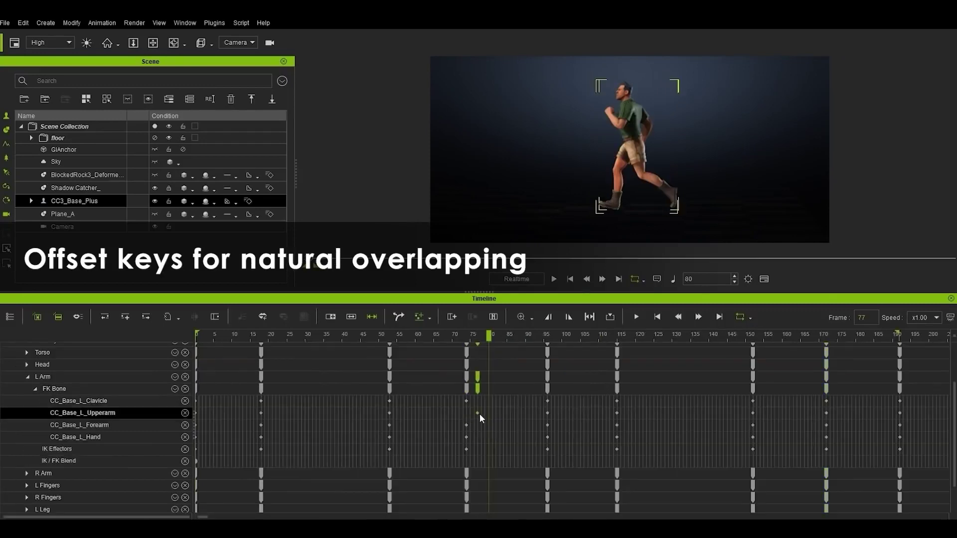
click(474, 426)
drag(474, 426, 504, 437)
key(space)
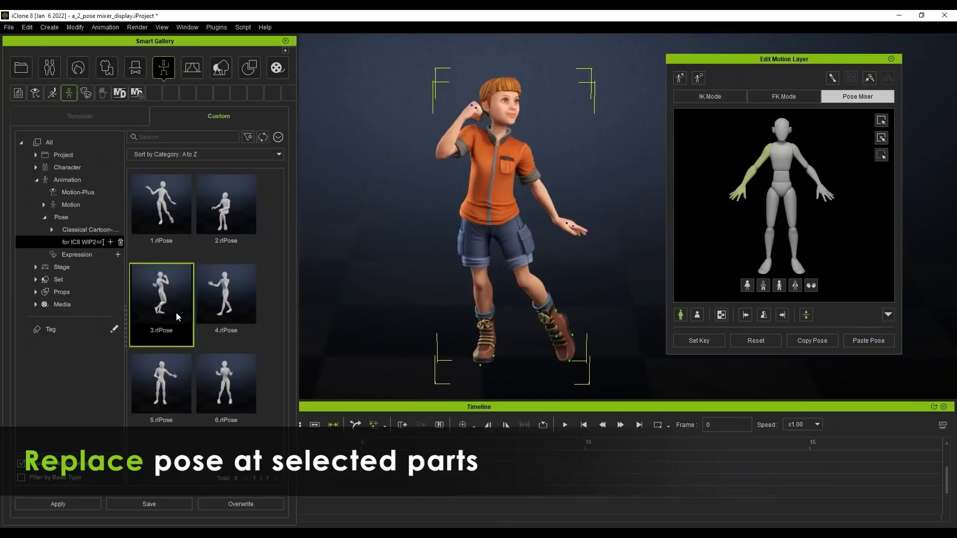
Step: Try the stored poses 2, 5, 4 and 3.rlPose on the character
double_click(237, 217)
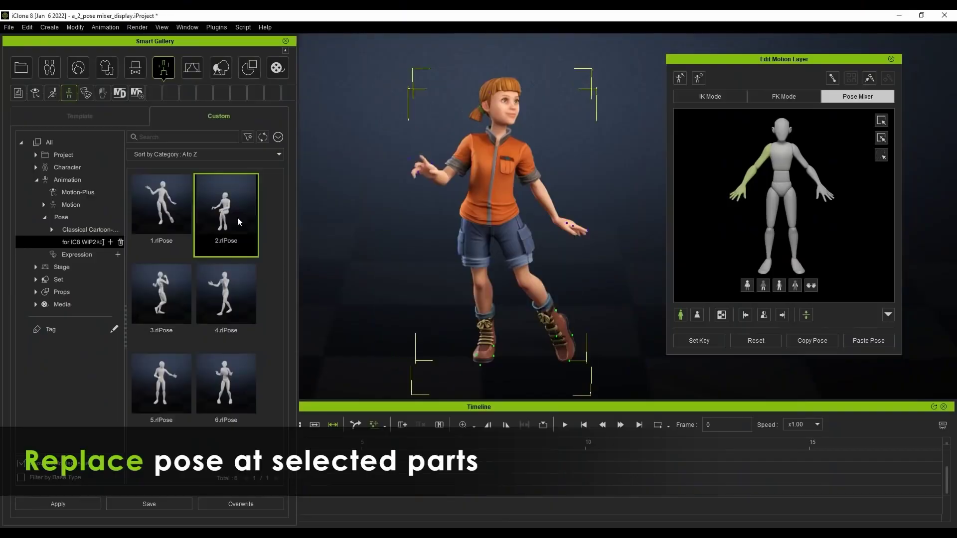
double_click(187, 378)
double_click(214, 302)
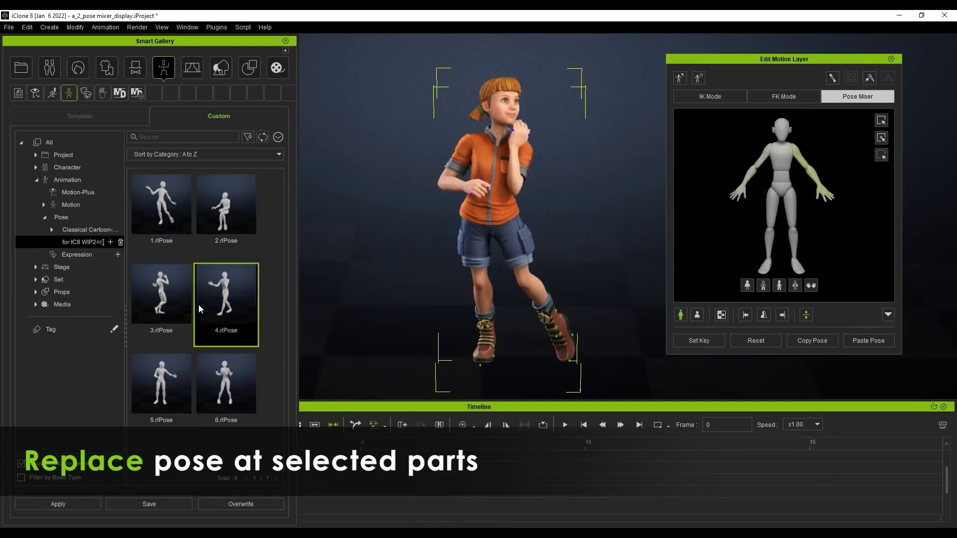
double_click(180, 400)
double_click(170, 311)
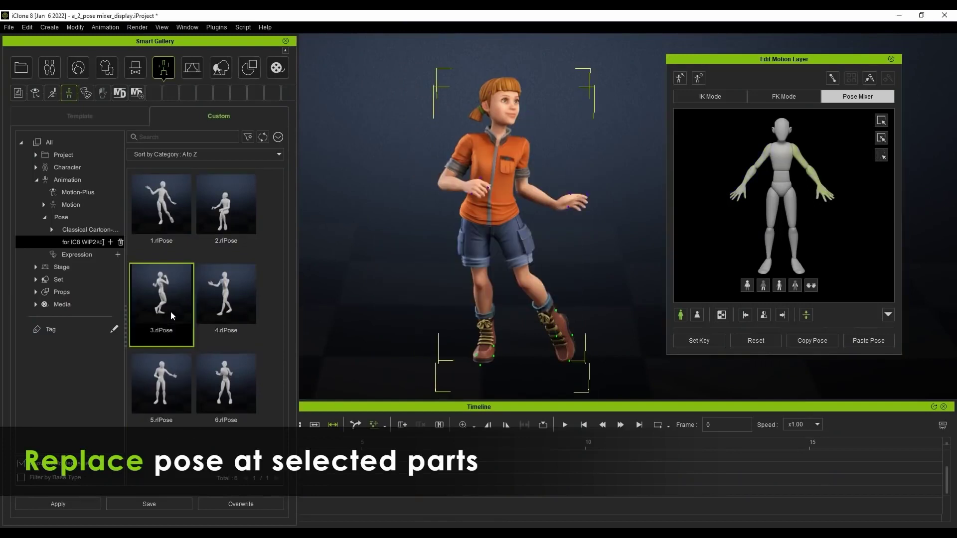
double_click(243, 219)
Step: Apply the standing 4.rlPose, then replace only the legs with 6.rlPose
double_click(212, 296)
click(766, 286)
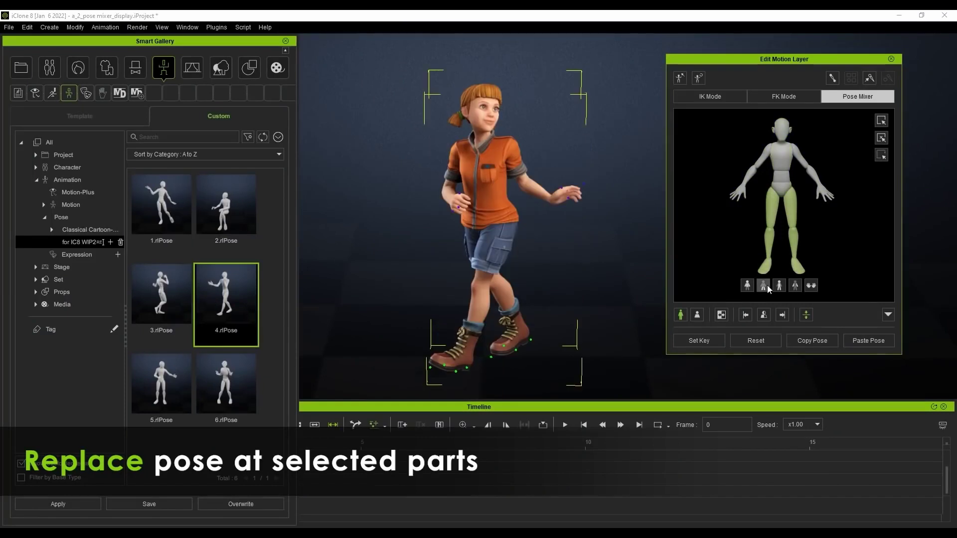
double_click(243, 381)
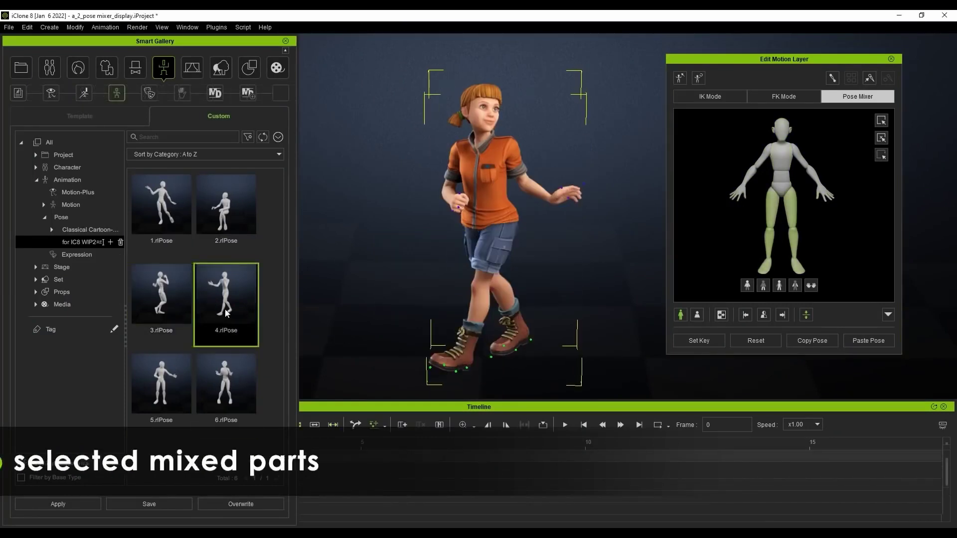
Step: Mirror the full body pose, then mirror just the legs and just the arms
click(886, 122)
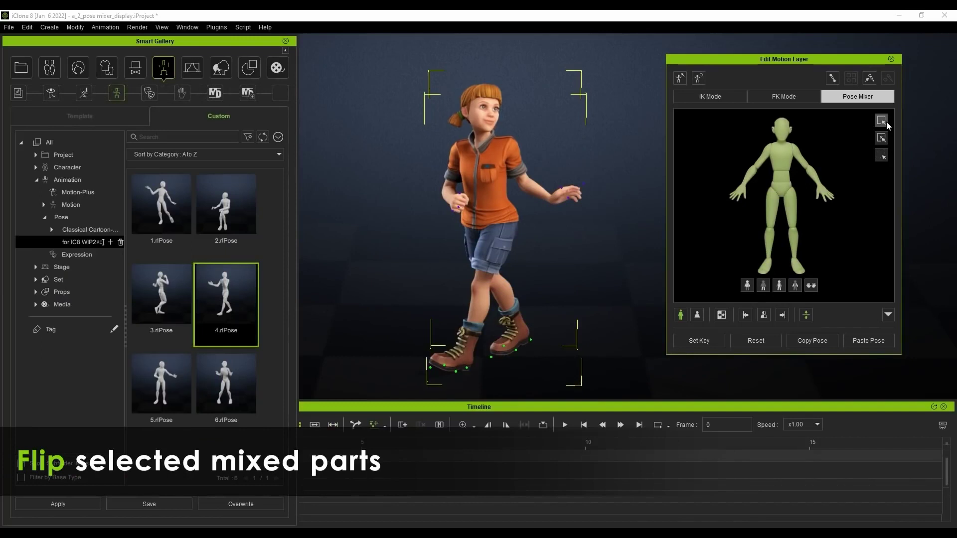
click(768, 317)
click(764, 287)
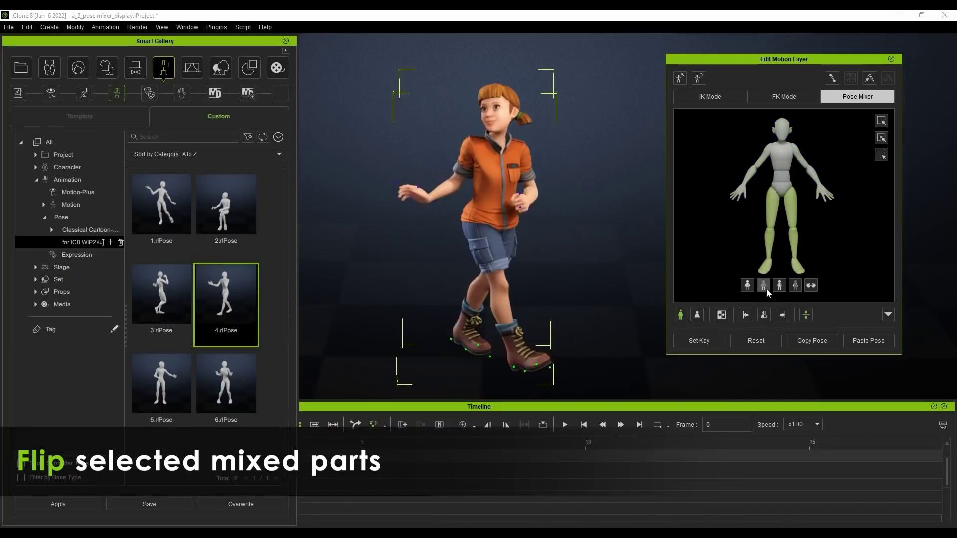
click(765, 315)
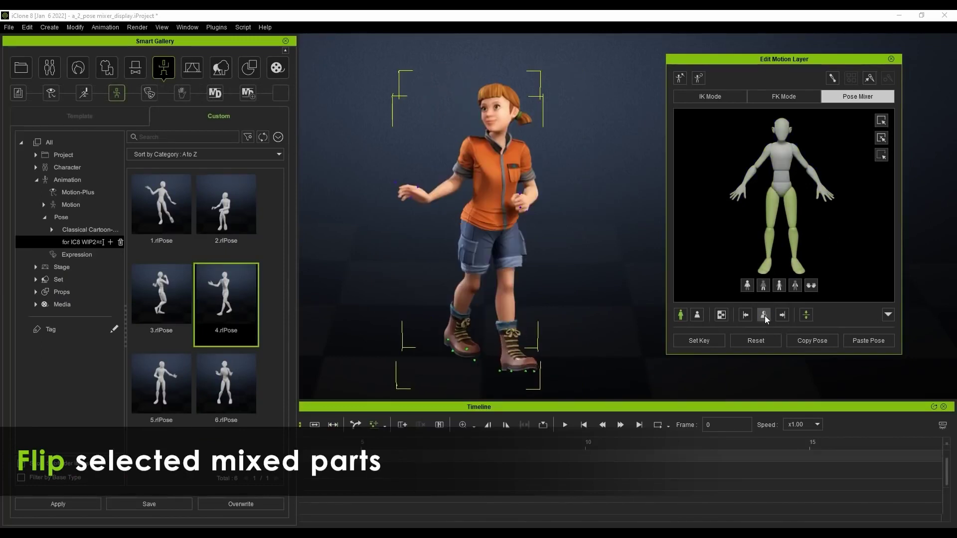
click(796, 291)
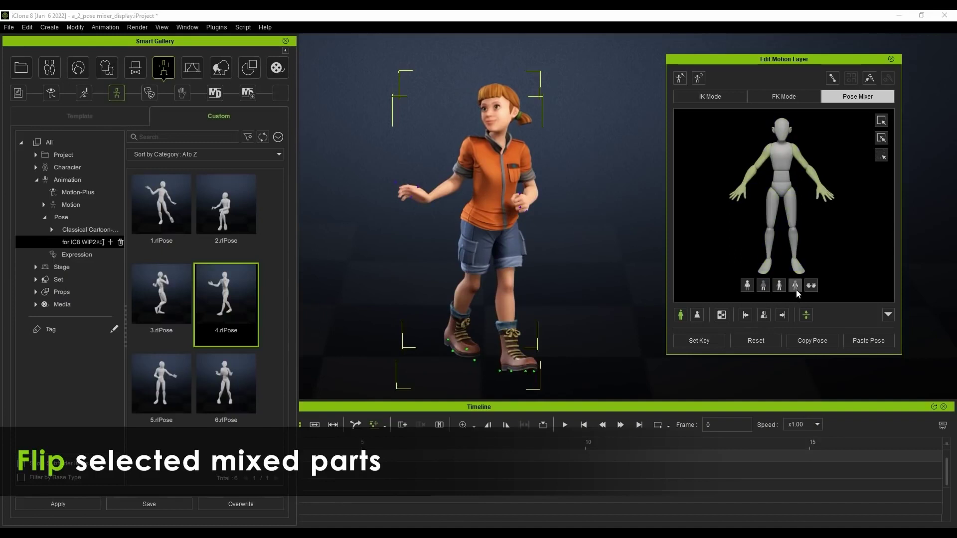
click(766, 314)
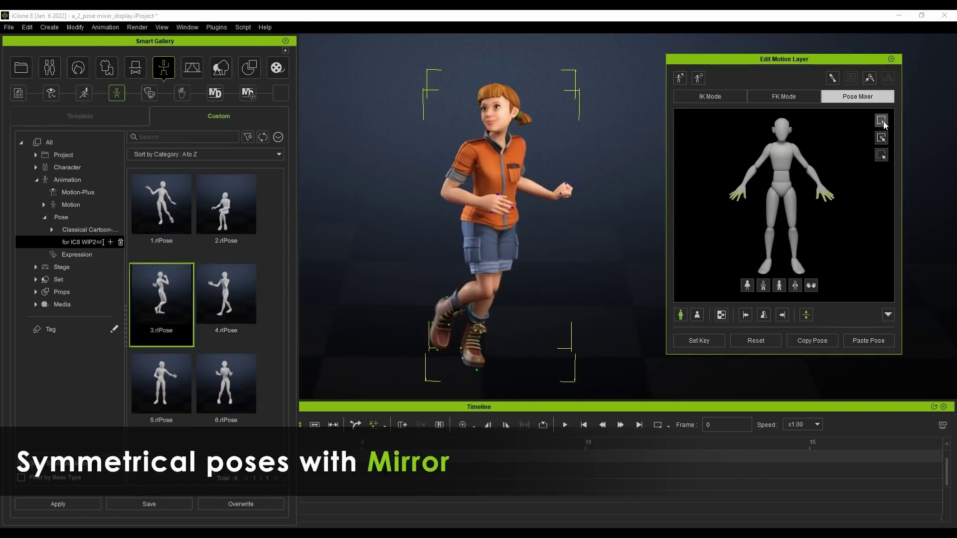
Step: Apply 1.rlPose and mirror the raised right arm onto the left, making the legs symmetrical
click(165, 212)
click(795, 287)
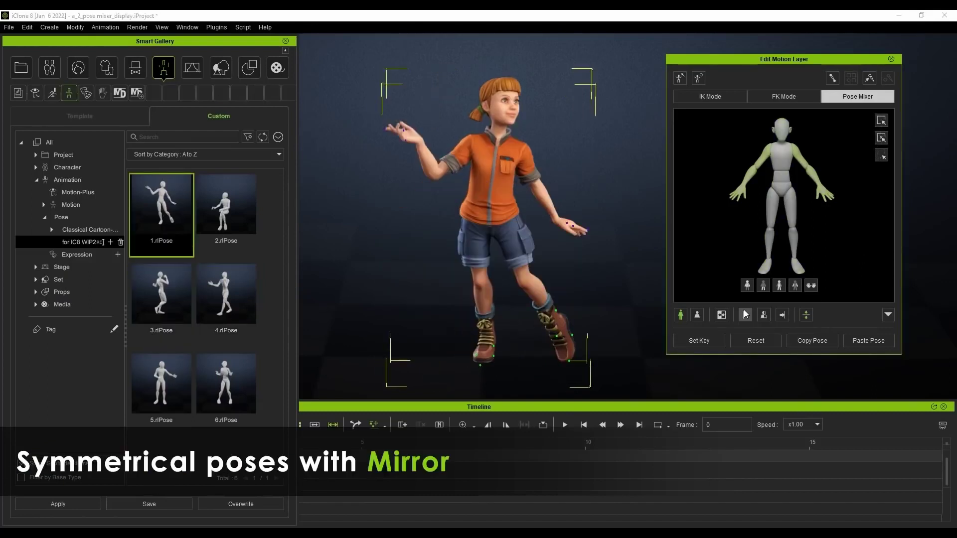
click(784, 315)
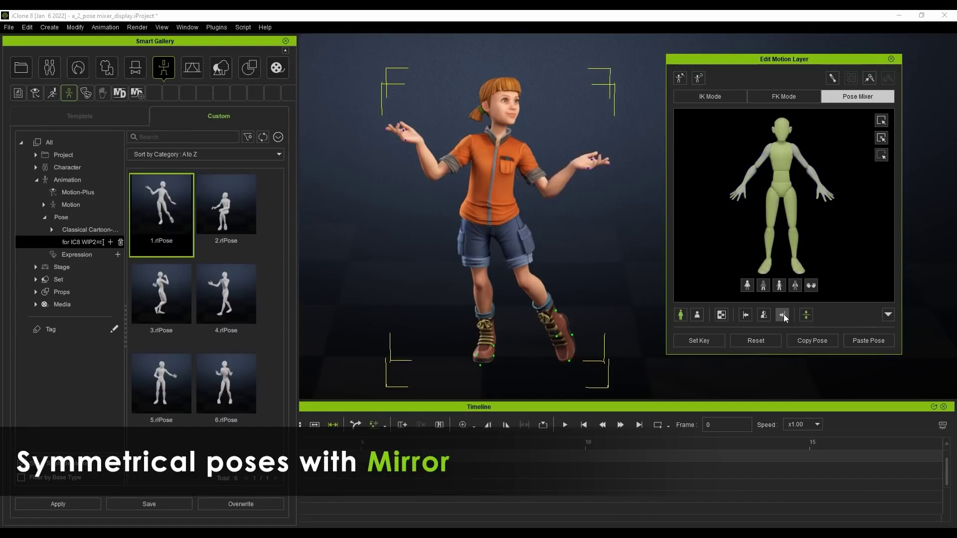
click(784, 316)
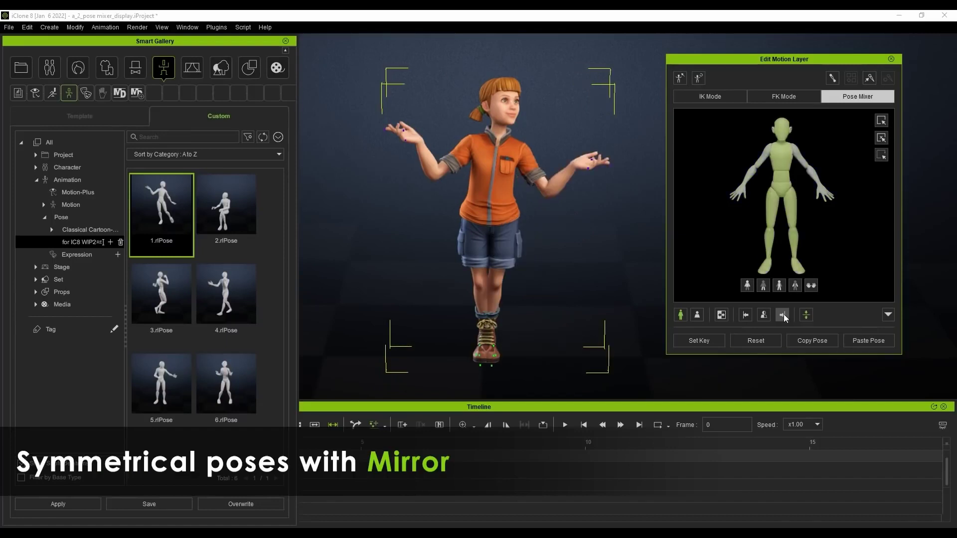
Step: Apply 6, 4 and 2.rlPose for a seated pose, then uncross only the legs
double_click(244, 401)
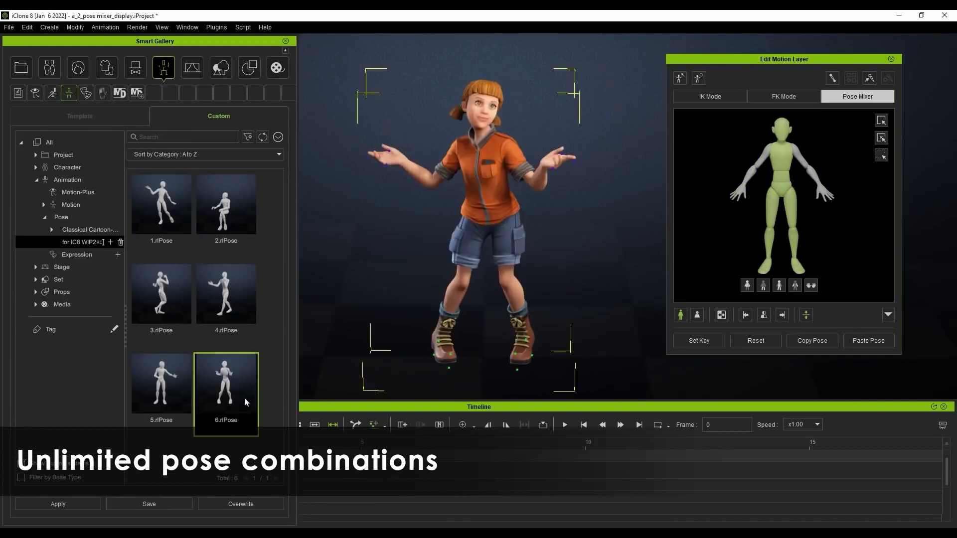
double_click(247, 308)
double_click(238, 212)
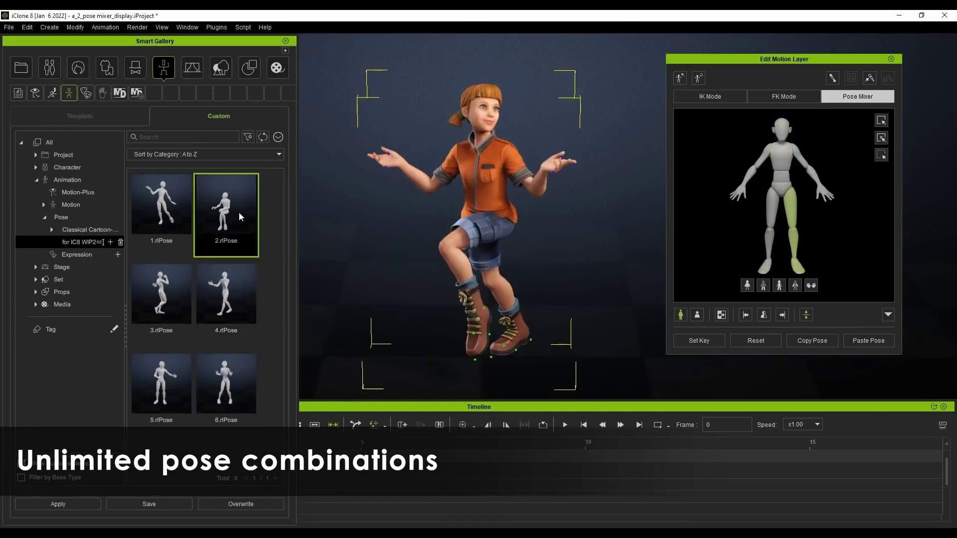
double_click(233, 221)
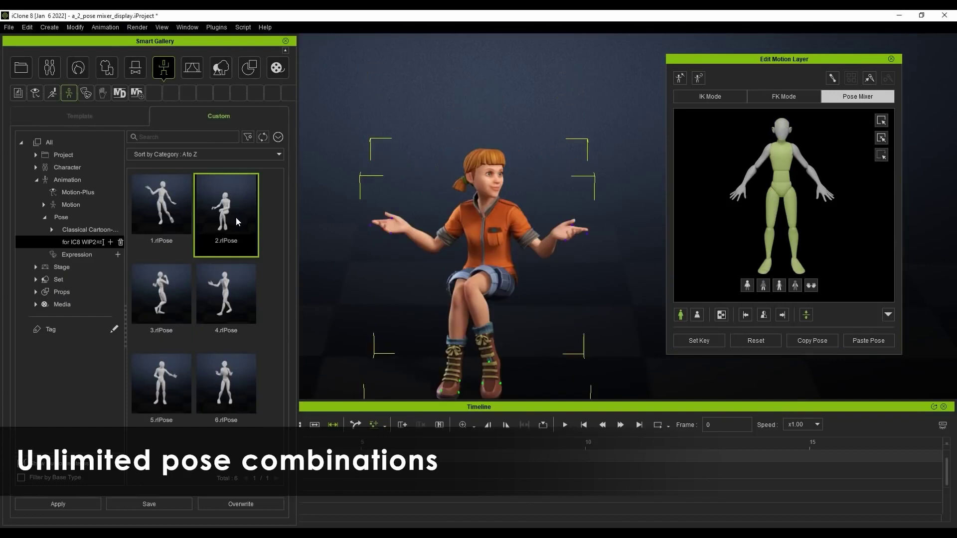
click(784, 315)
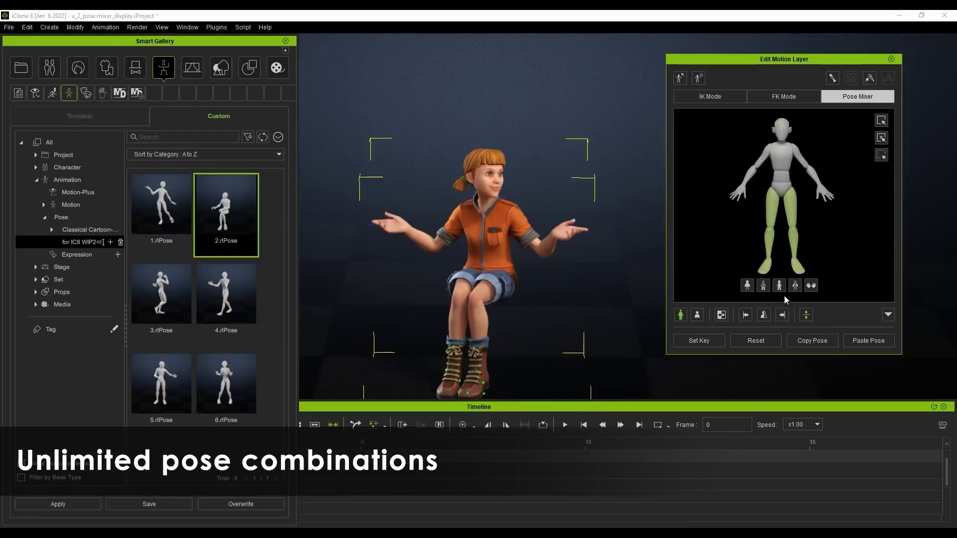
Step: Mix 4.rlPose onto the arms only and 3.rlPose onto the hands only
double_click(233, 310)
click(745, 315)
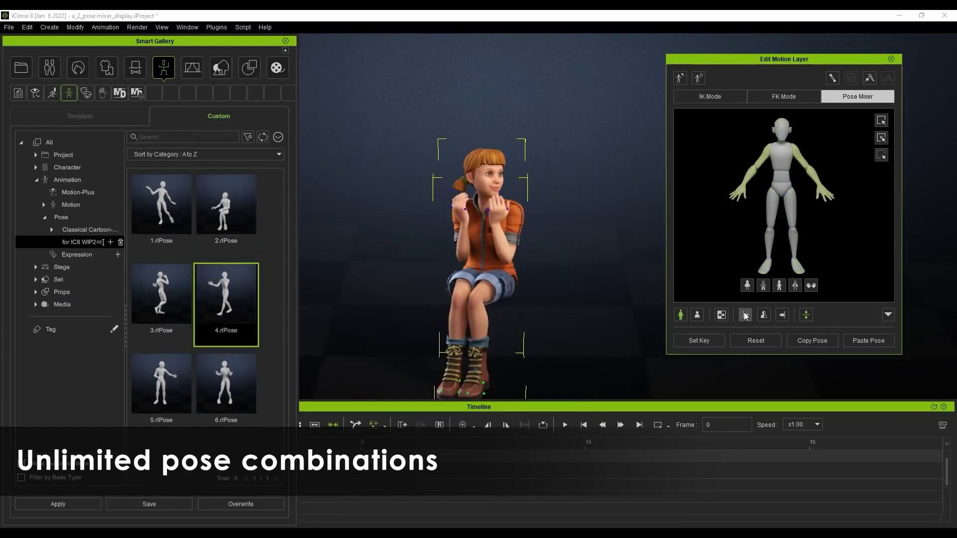
double_click(161, 294)
click(782, 315)
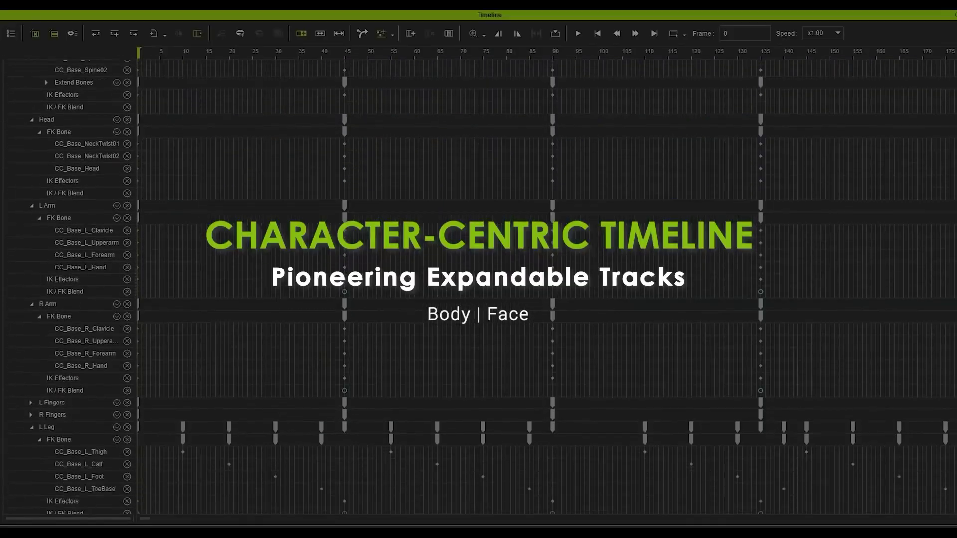
Step: Marquee-select the R_Calf, R_Foot and R_ToeBase keys and open the Part/Bone Tracks choice
drag(99, 470, 124, 449)
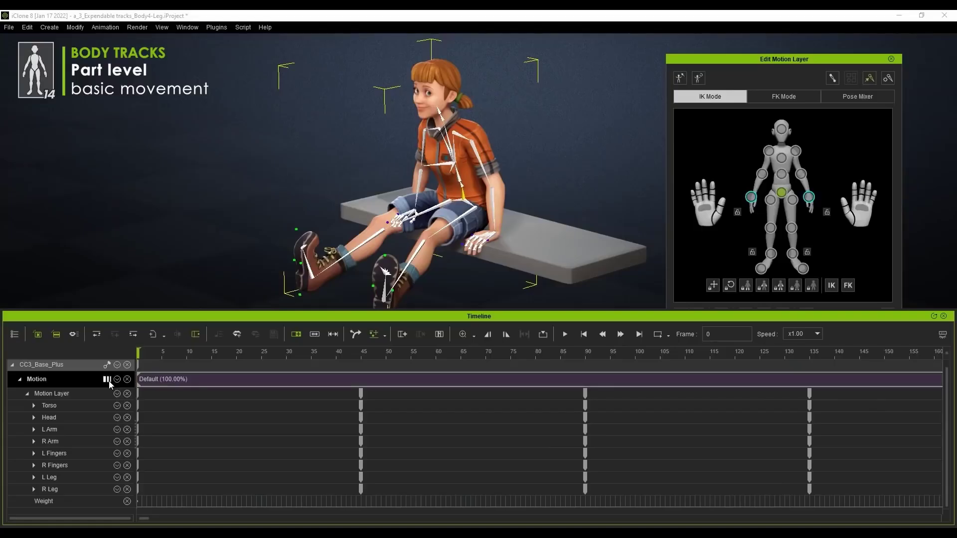
click(107, 380)
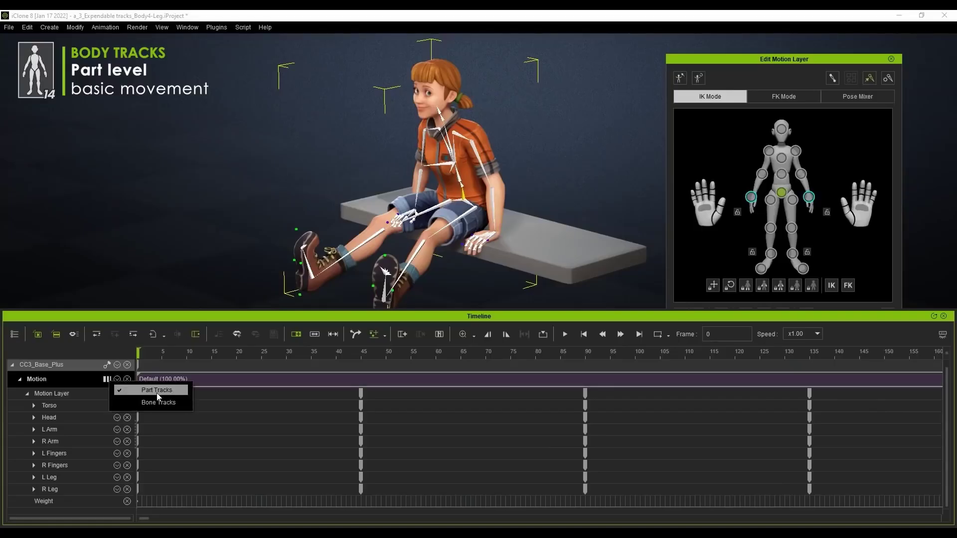
Step: Expand the Torso, Head and L Arm tracks to reveal their IK/FK Blend rows
click(34, 405)
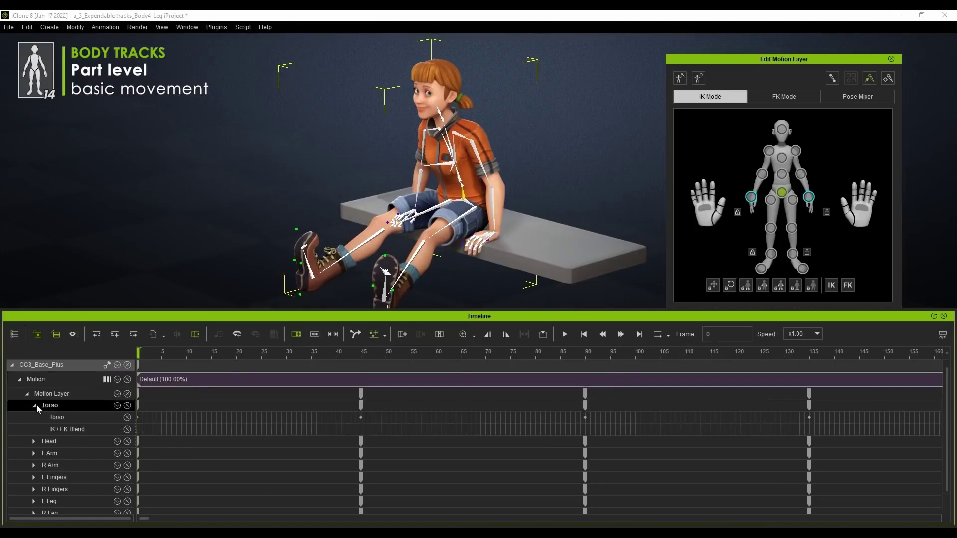
click(34, 441)
click(35, 477)
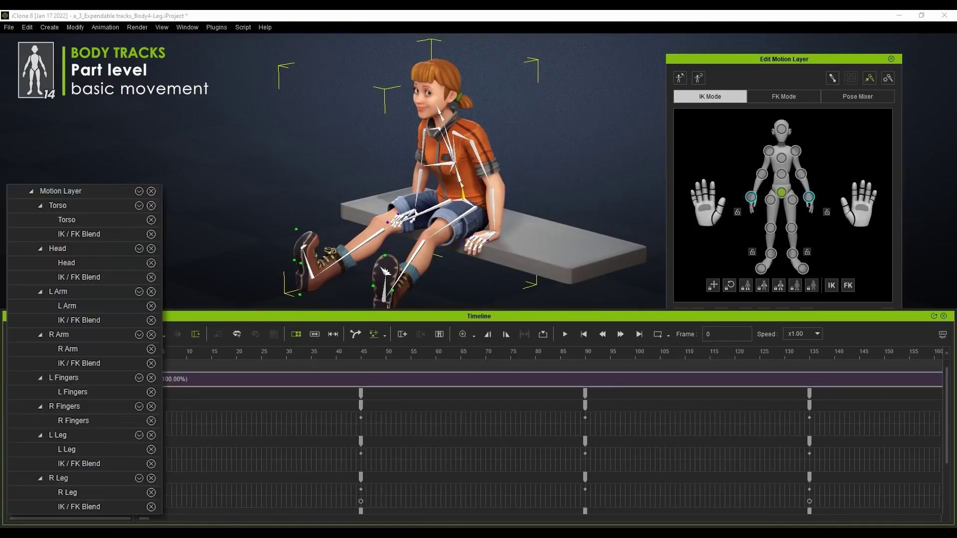
Step: Select the left arm, torso and left foot, then reopen the Part/Bone Tracks choice
click(474, 148)
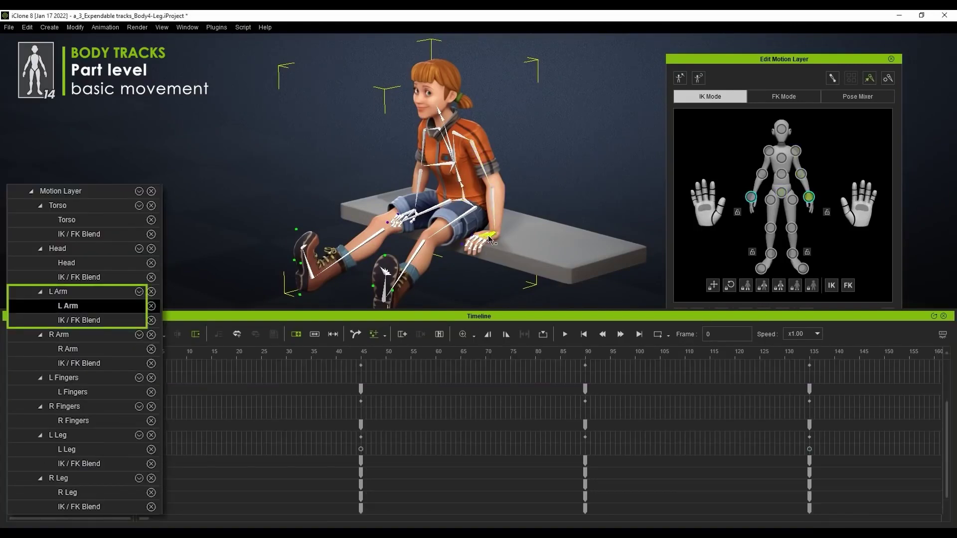
click(467, 209)
click(388, 292)
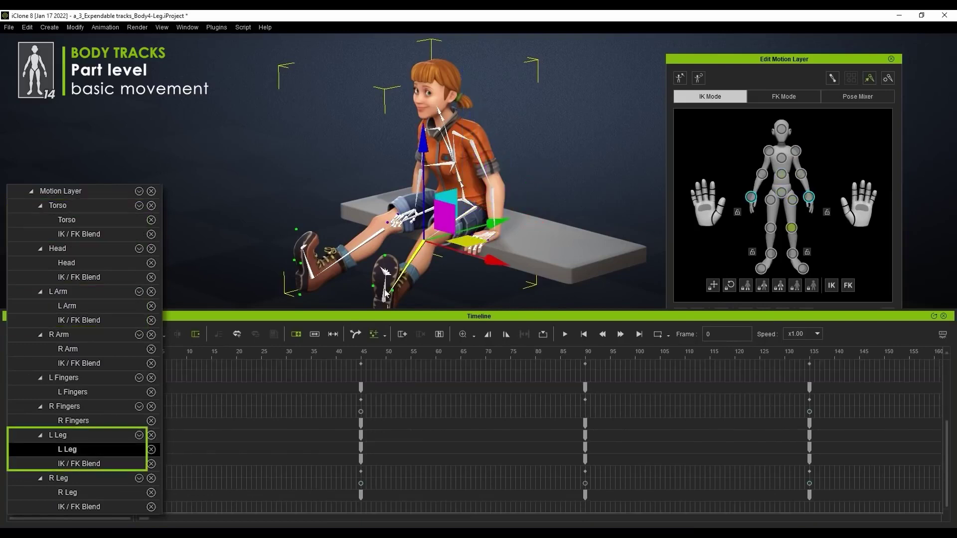
click(107, 379)
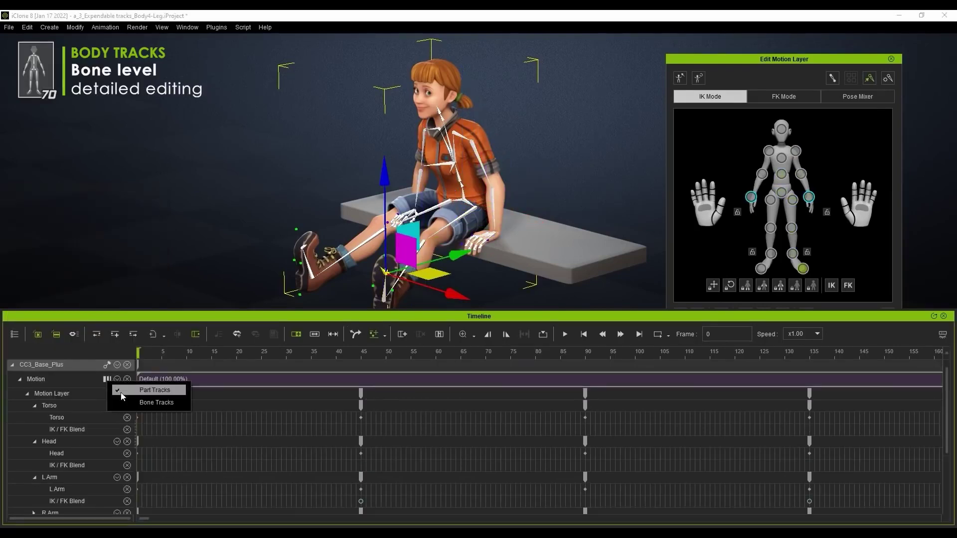
Step: Switch to bone-level tracks and expand the Torso FK bone rows
click(156, 403)
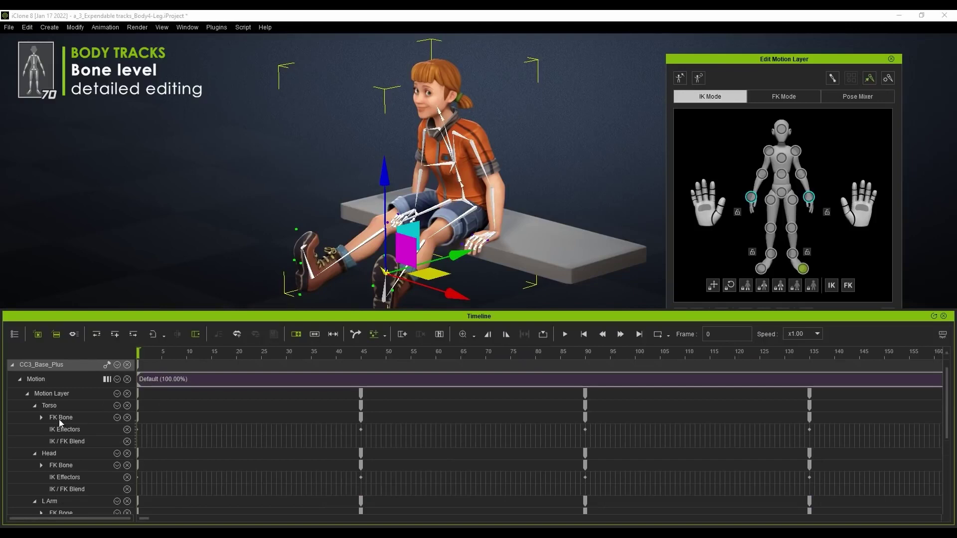
click(42, 418)
scroll(87, 420, down, 6)
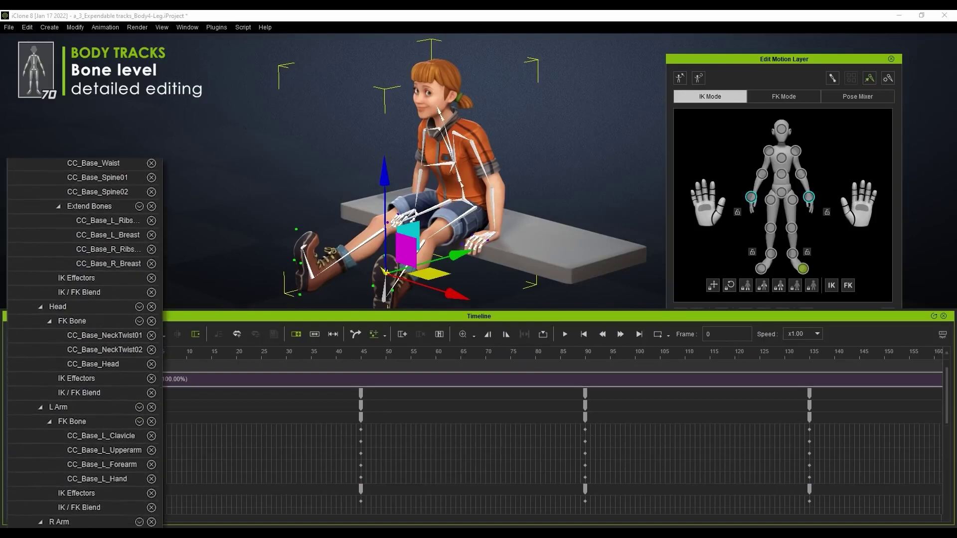
scroll(85, 344, down, 12)
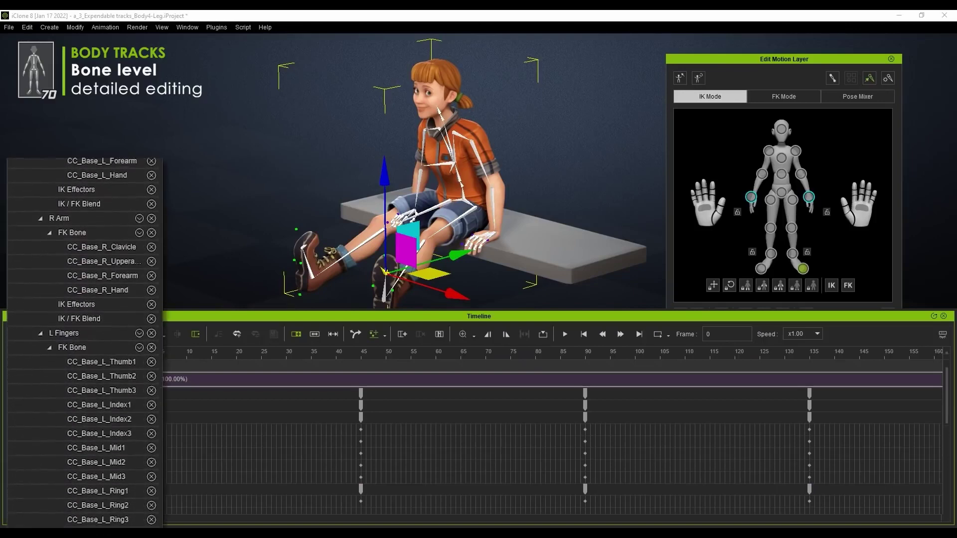
Step: In FK Mode, select the left thigh, clavicle, upper arm, forearm and hand bones
click(797, 97)
click(474, 211)
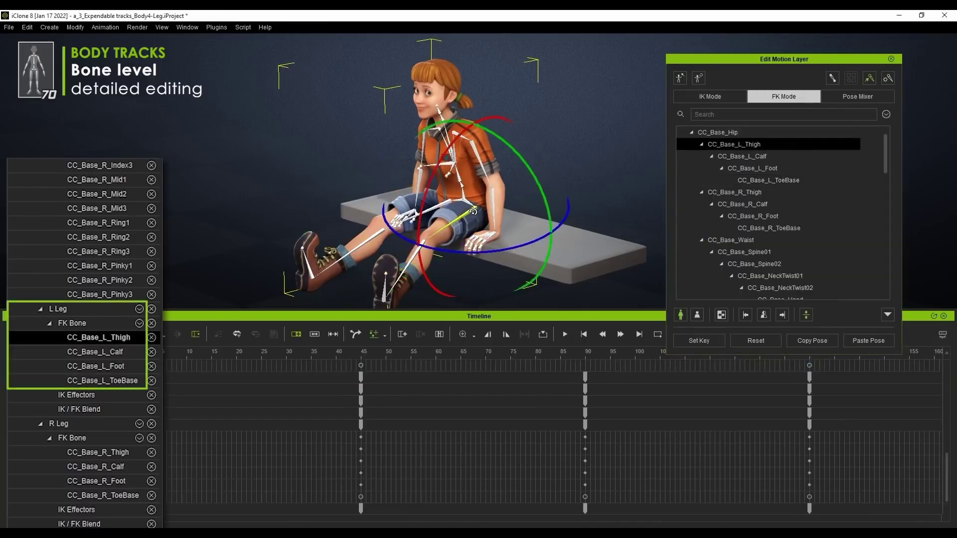
key(Page_Down)
key(Page_Down)
key(Page_Down)
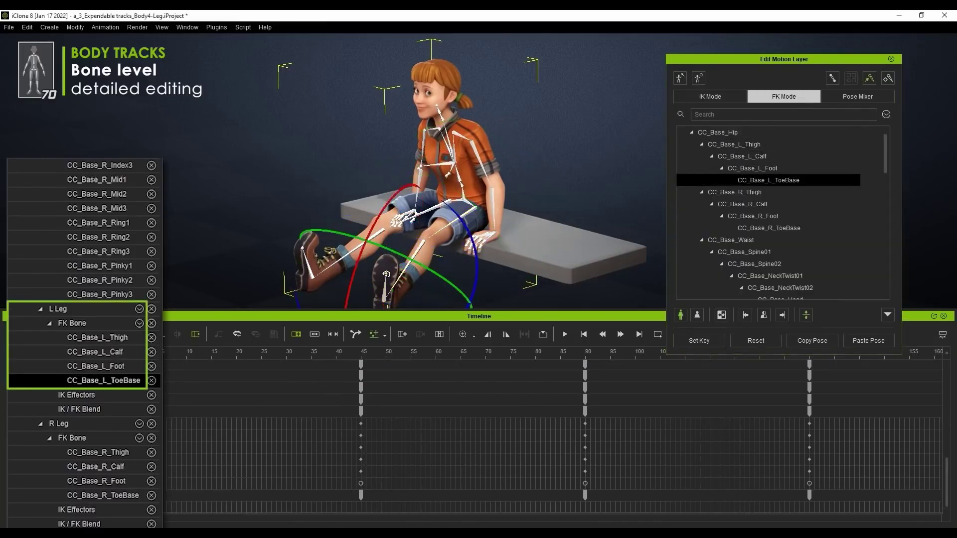
click(462, 136)
click(477, 152)
click(493, 212)
click(488, 235)
Step: Shift the L Leg keys slightly later and play to see the offset
click(107, 427)
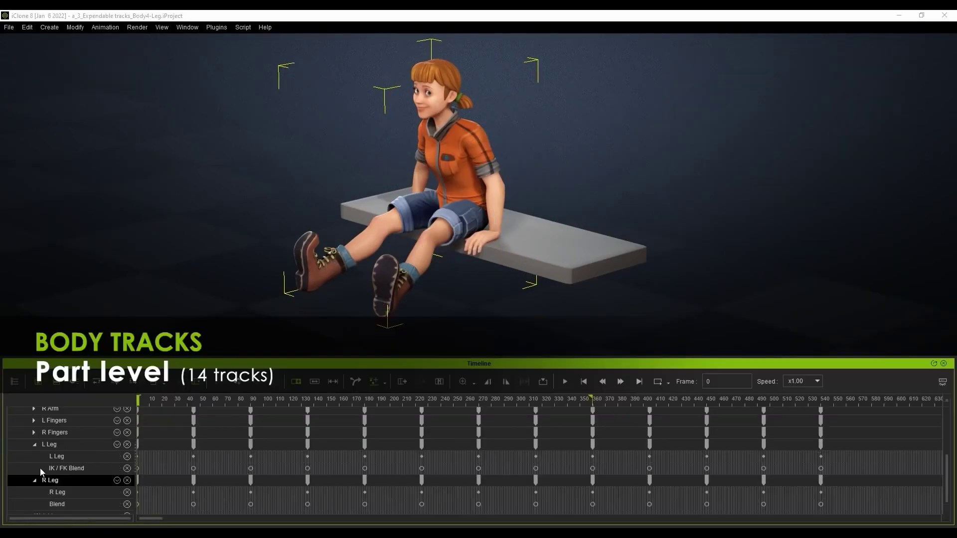
key(space)
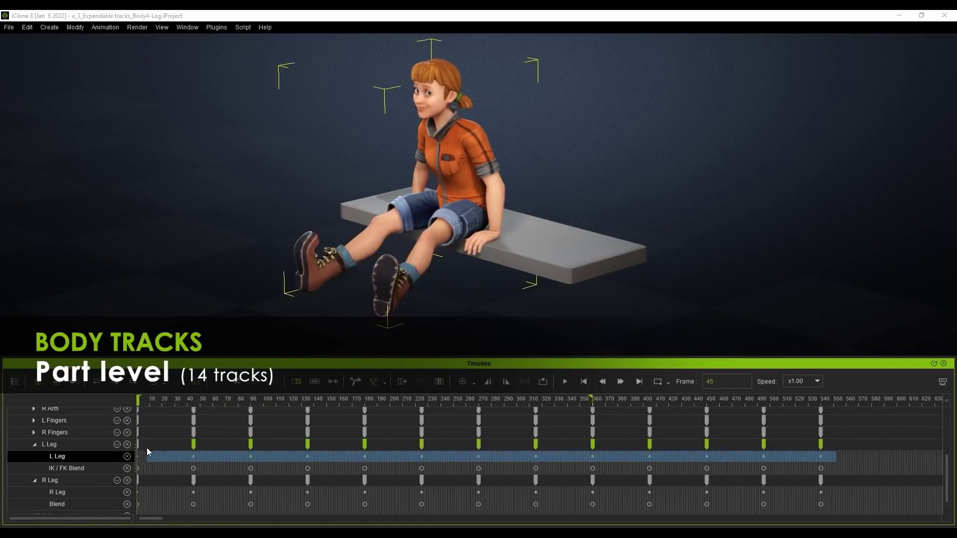
drag(146, 451, 149, 453)
key(space)
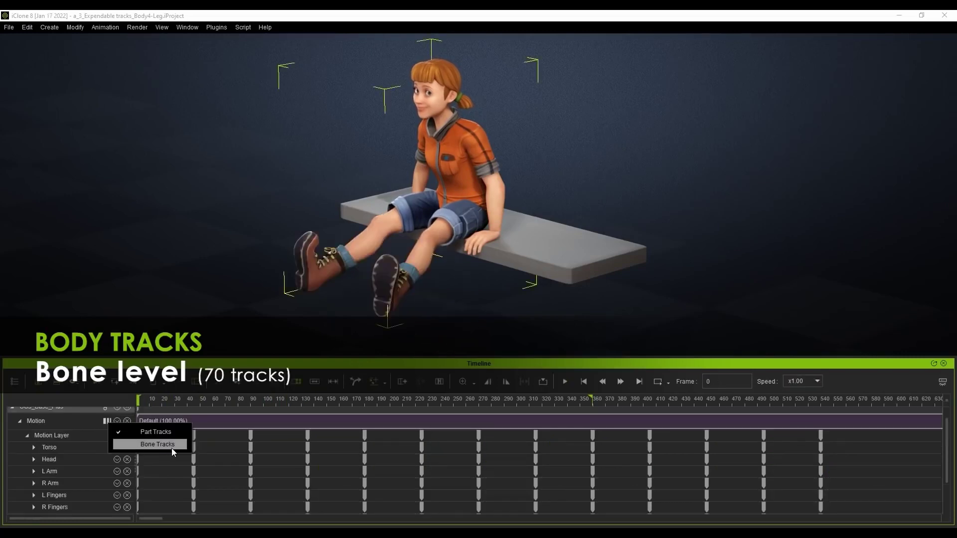
Step: In bone tracks, select only the CC_Base_L_Foot and ToeBase keys, checking frames 19 and 30
click(172, 448)
click(160, 487)
drag(834, 487, 175, 489)
click(175, 402)
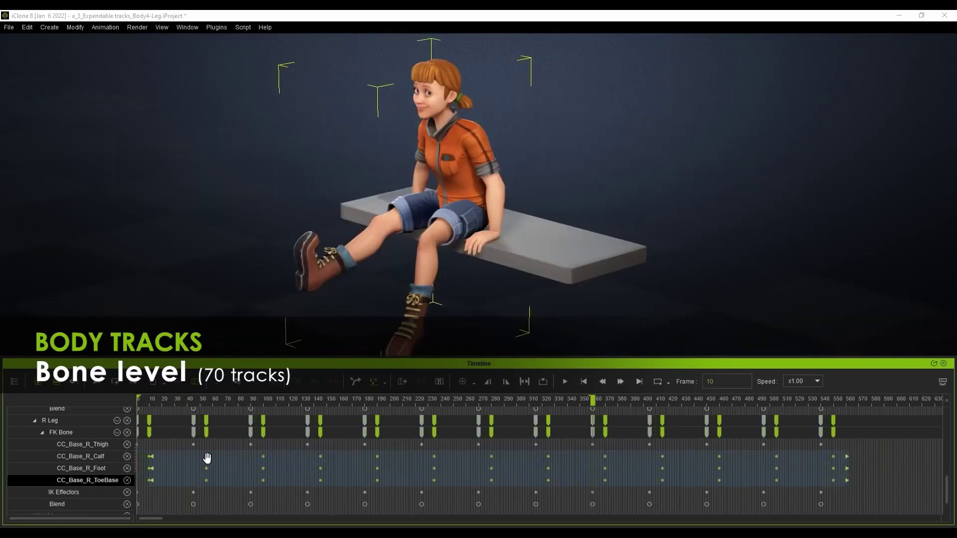
drag(848, 462, 164, 481)
click(162, 401)
click(175, 403)
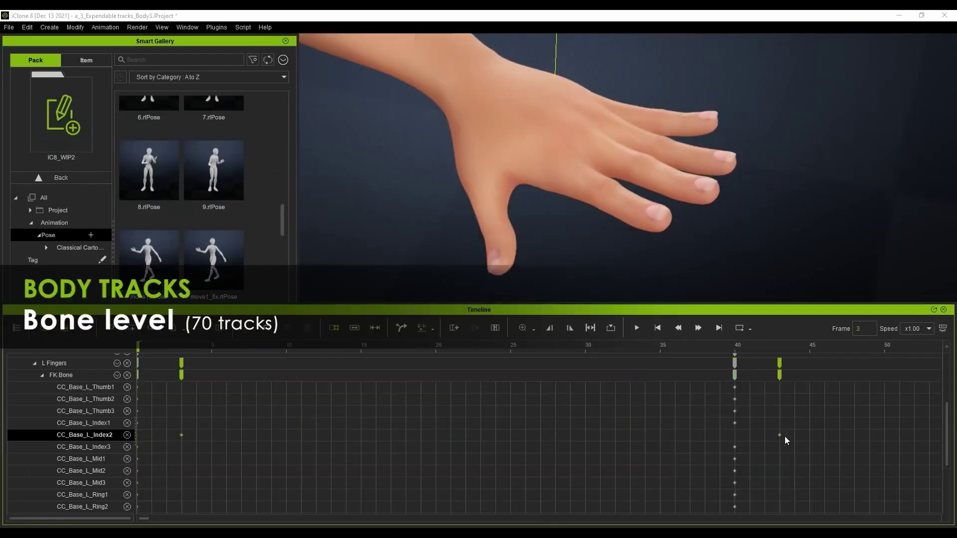
Step: Select the CC_Base_L_Index3 key at frame 40 and the CC_Base_L_Thumb2 track
click(735, 448)
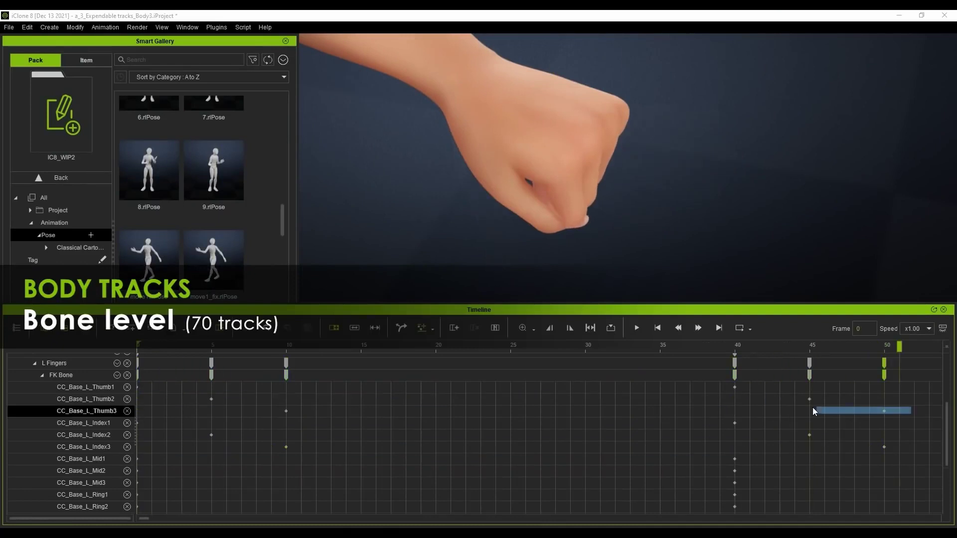
click(218, 402)
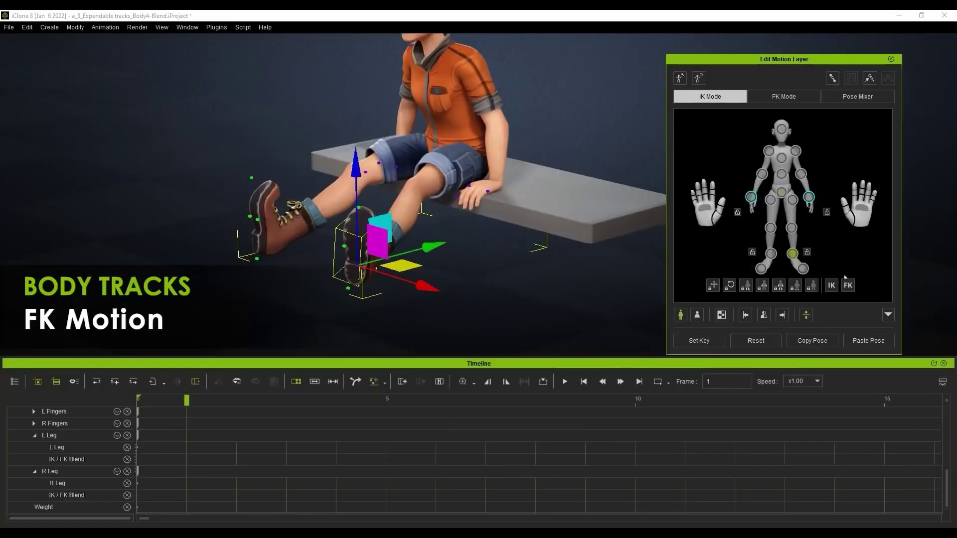
Step: Set the left foot to FK, select its IK/FK Blend keys at frame 1, and play
click(849, 287)
click(772, 254)
click(849, 286)
click(187, 459)
ctrl+click(186, 495)
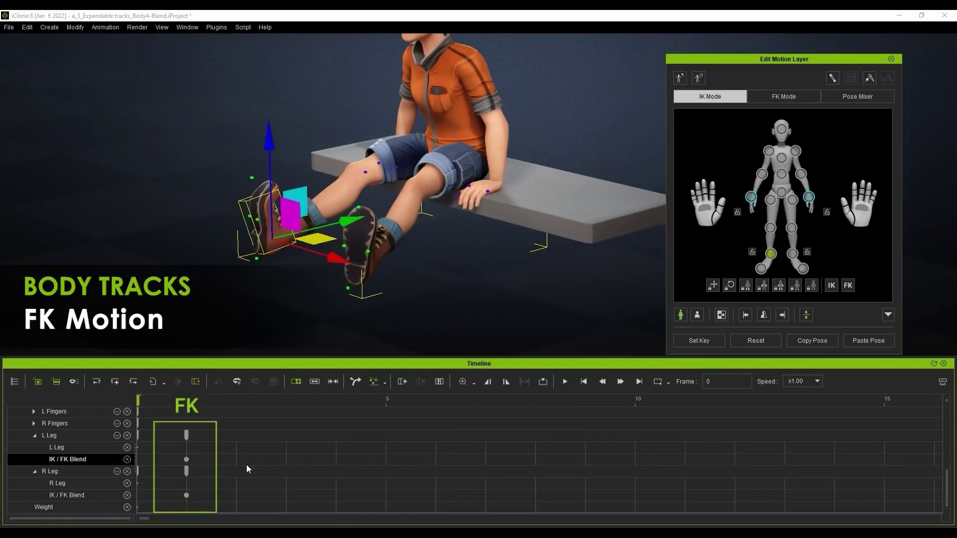
key(space)
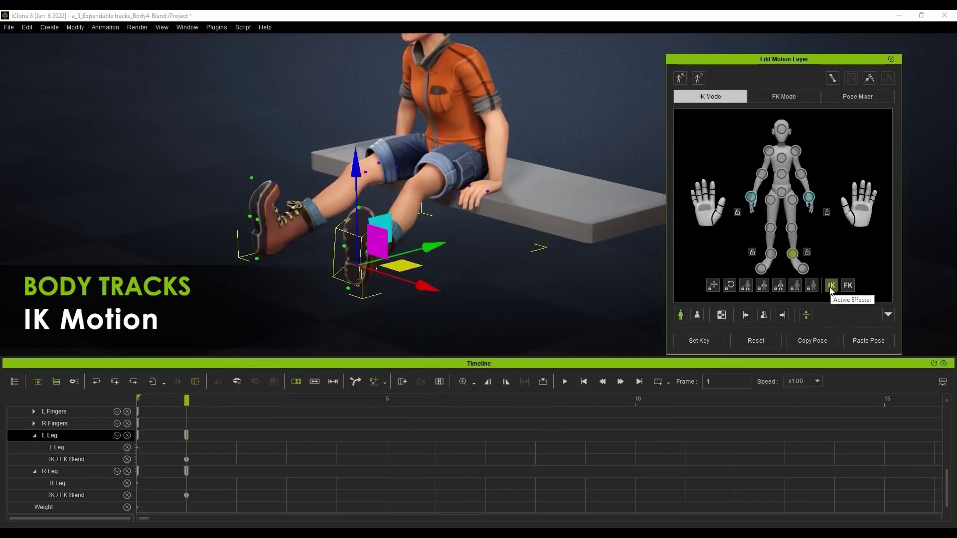
Step: Play the other foot's motion, set it to FK, and select the L Leg IK/FK Blend key
click(772, 254)
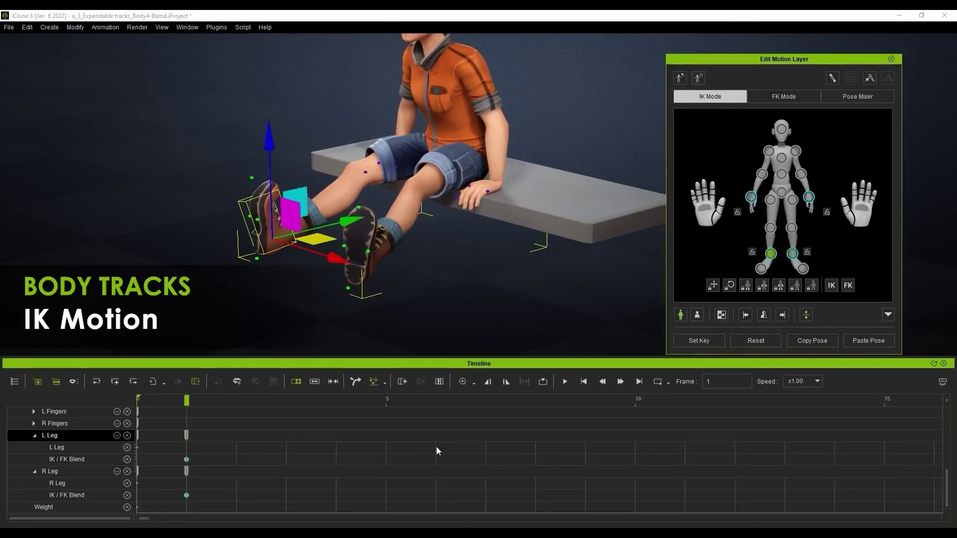
key(space)
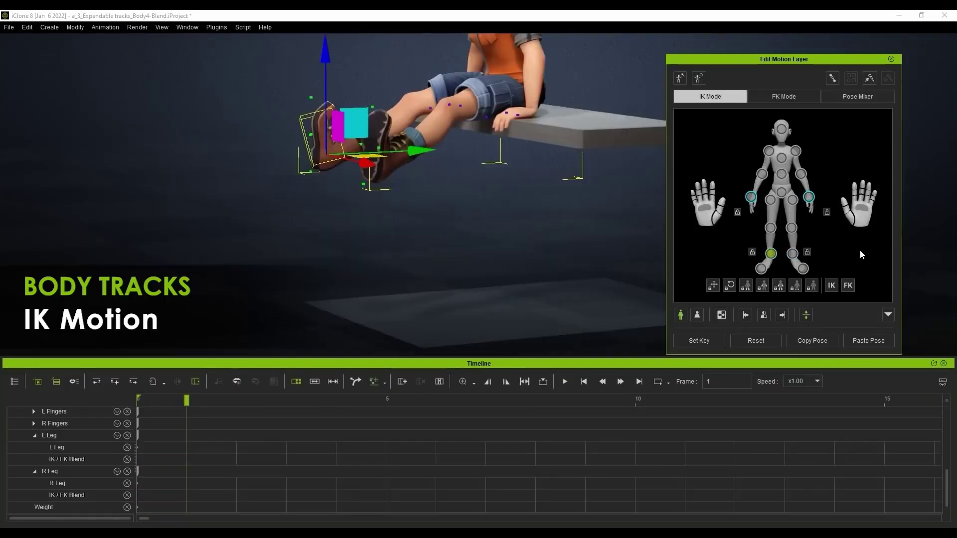
click(849, 286)
click(187, 460)
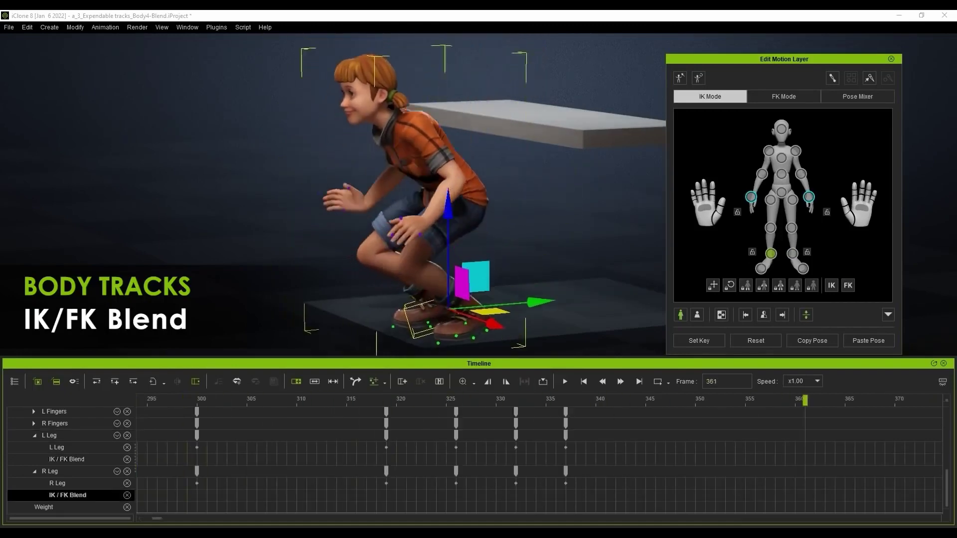
Step: Check the IK/FK blend at frames 319 and 326, then play the legs from frame 300
click(388, 465)
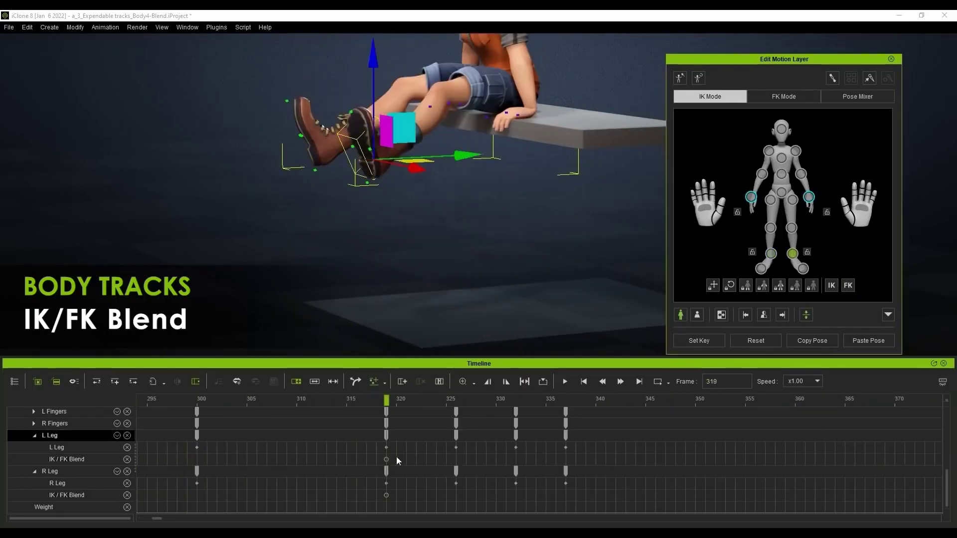
click(456, 460)
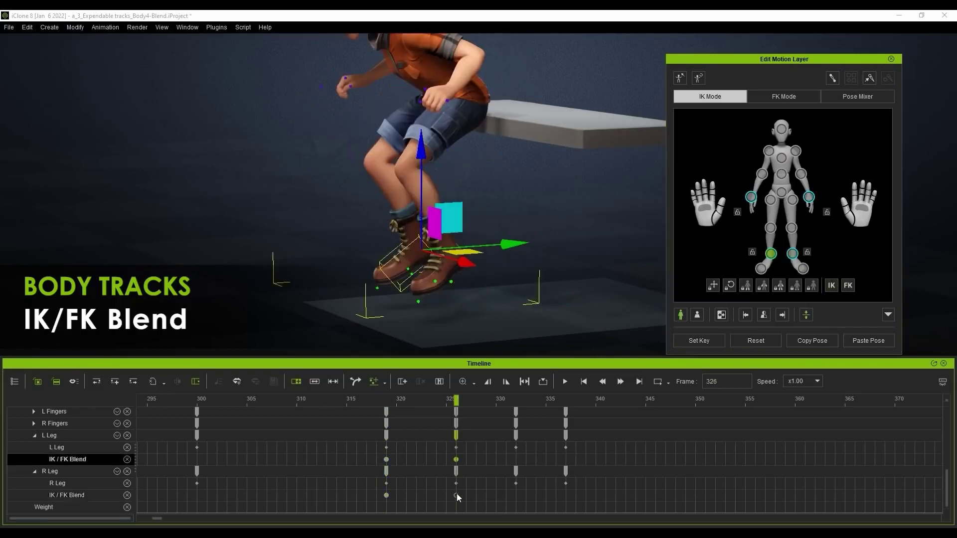
click(202, 404)
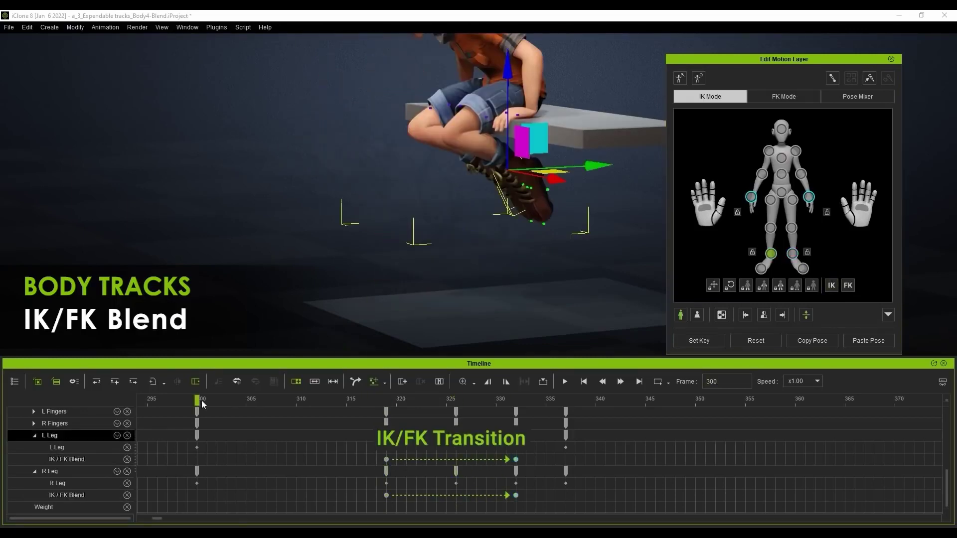
key(space)
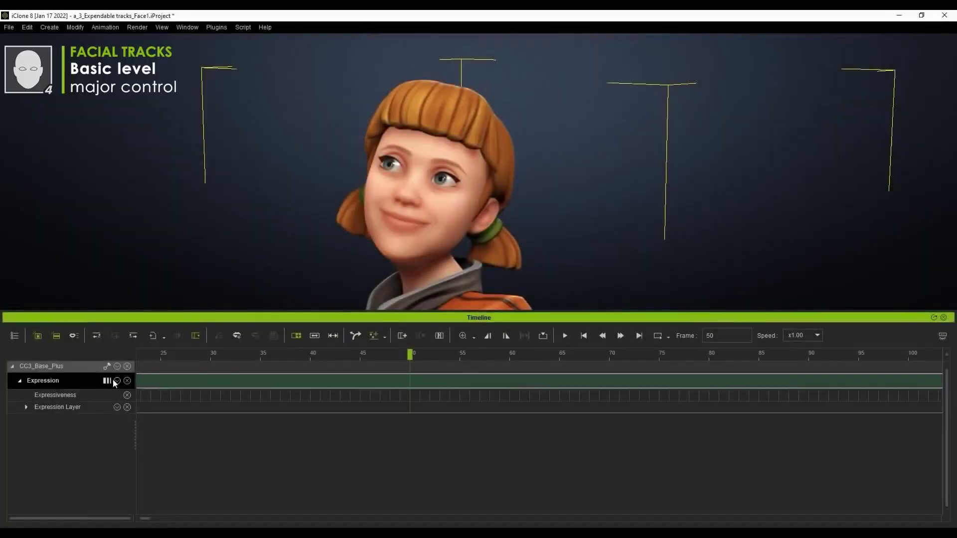
Step: Expand the Expression Layer into its basic tracks and open Face Key for Eye Blink
click(108, 381)
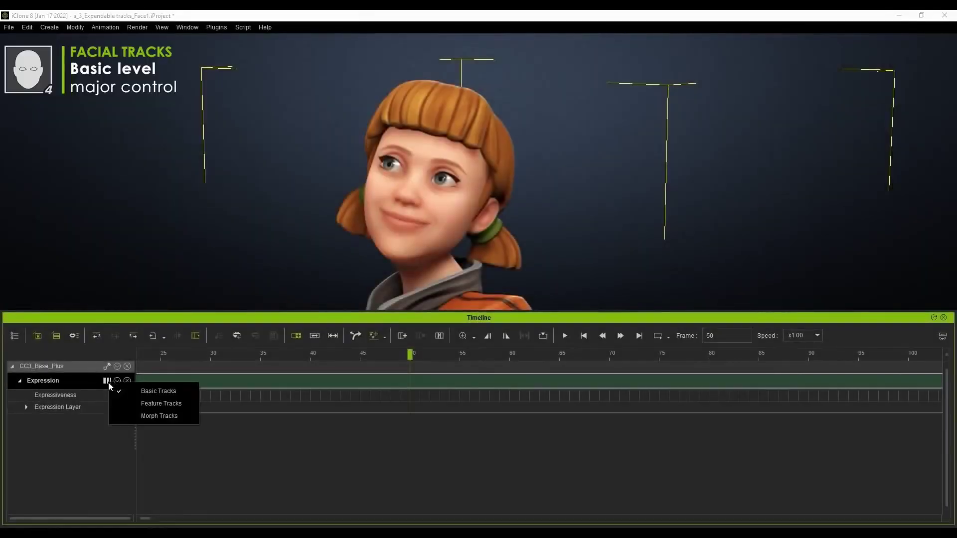
click(27, 407)
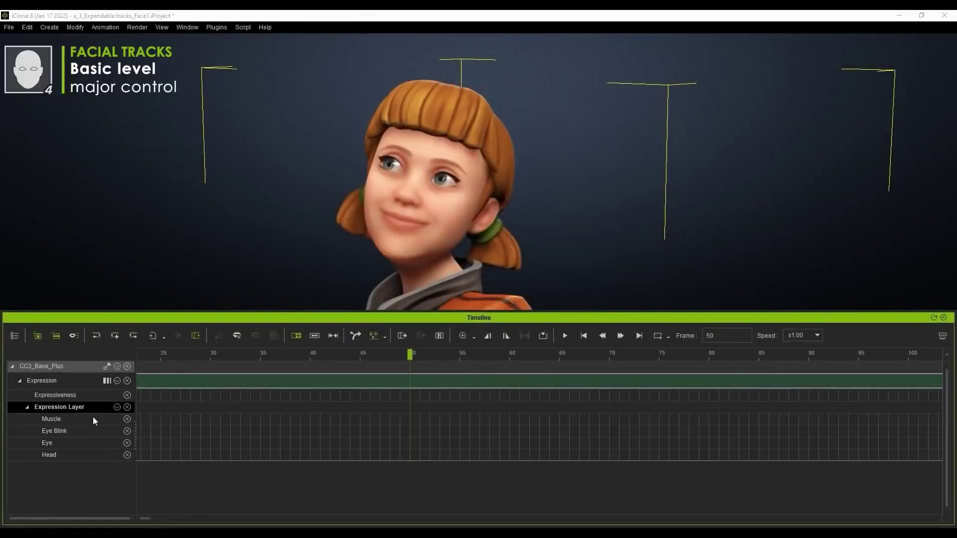
double_click(55, 431)
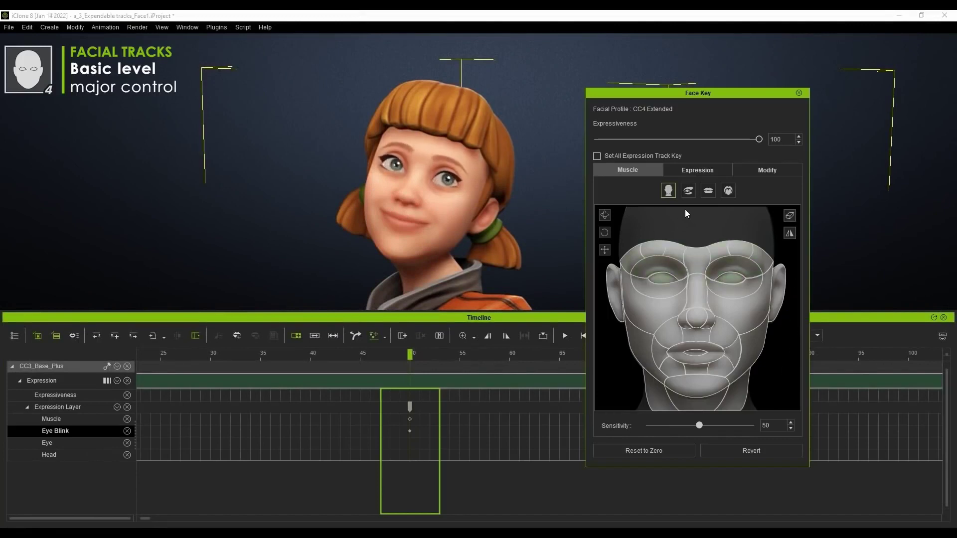
Step: Switch the expression tracks to Feature, then Morph level, and expand Brow
click(108, 382)
click(131, 405)
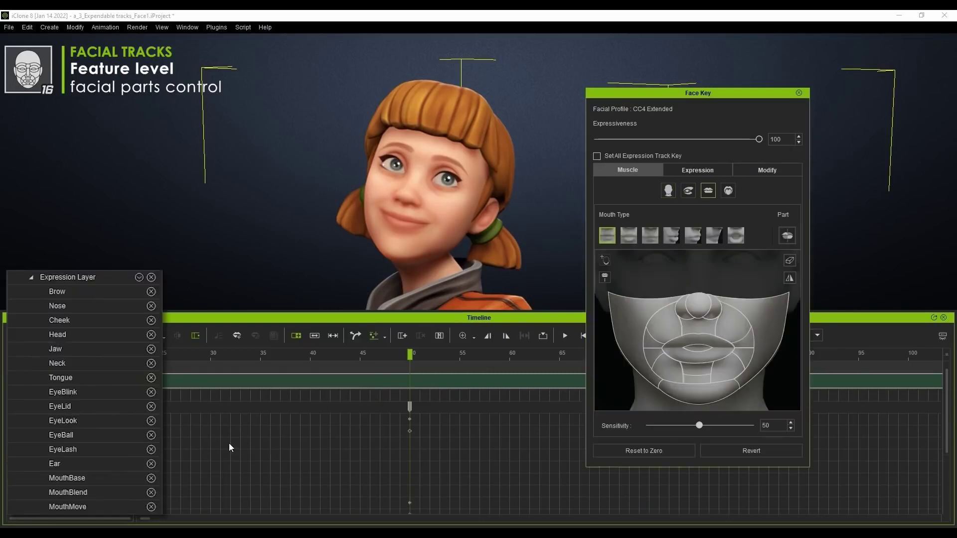
click(106, 380)
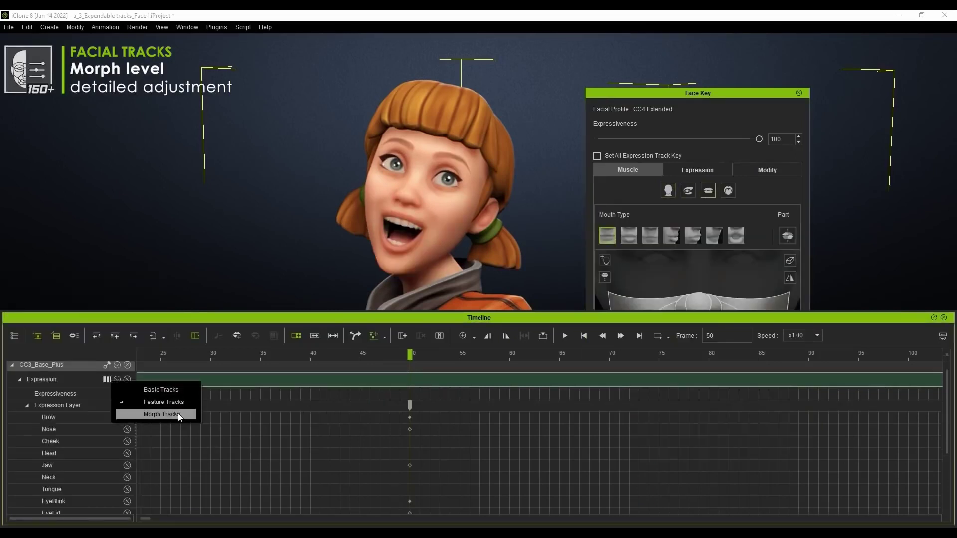
click(130, 416)
click(35, 418)
scroll(68, 444, down, 3)
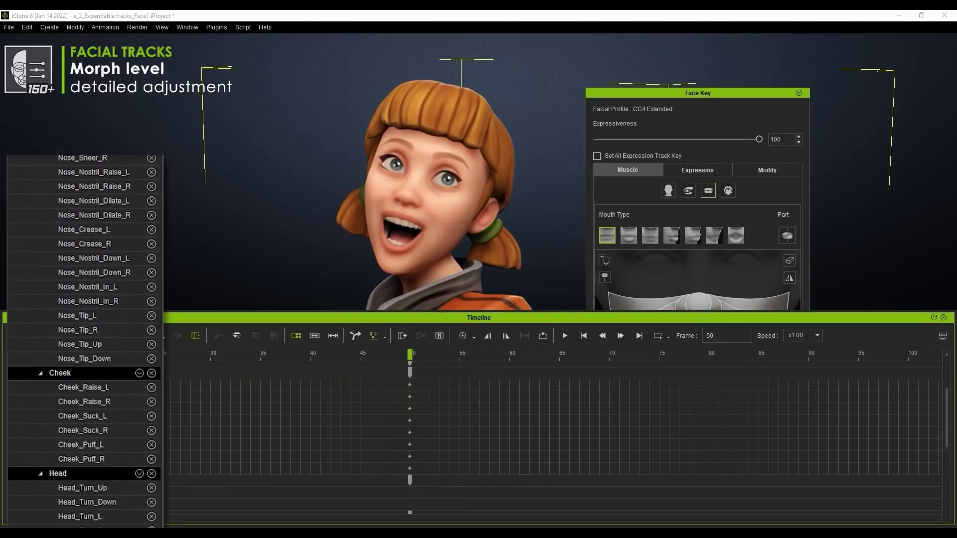
Step: Browse the morph sliders for Jaw, EyeLid, MouthBase and MouthBlend
click(782, 175)
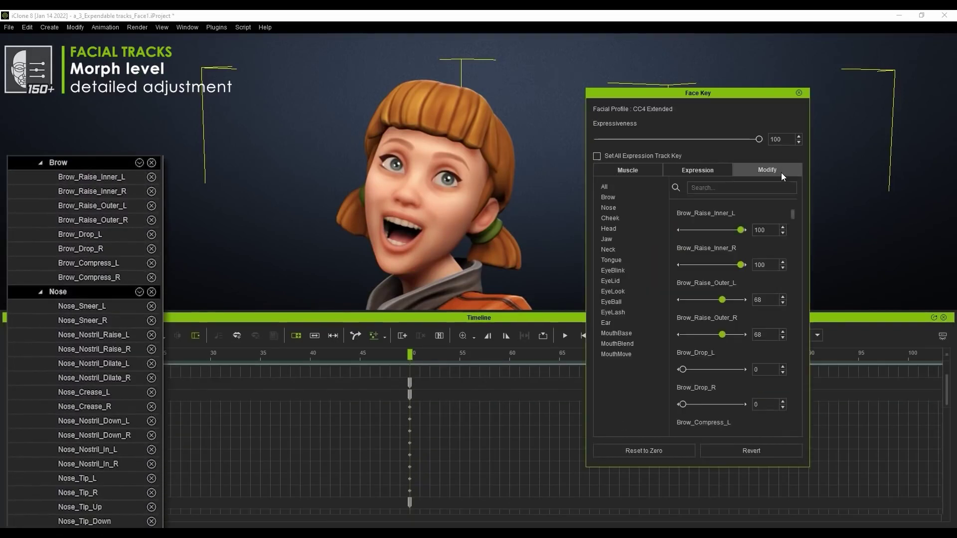
click(621, 238)
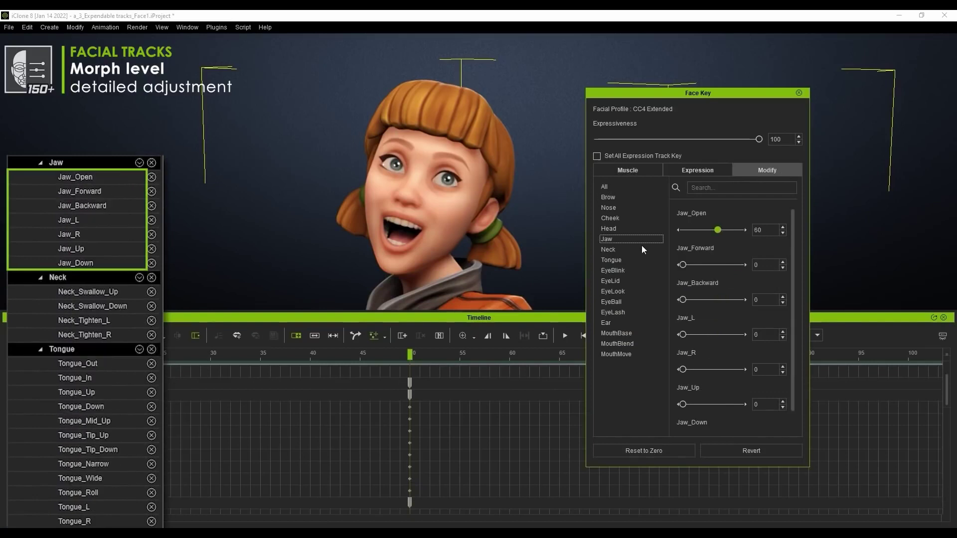
click(620, 282)
click(631, 334)
click(639, 345)
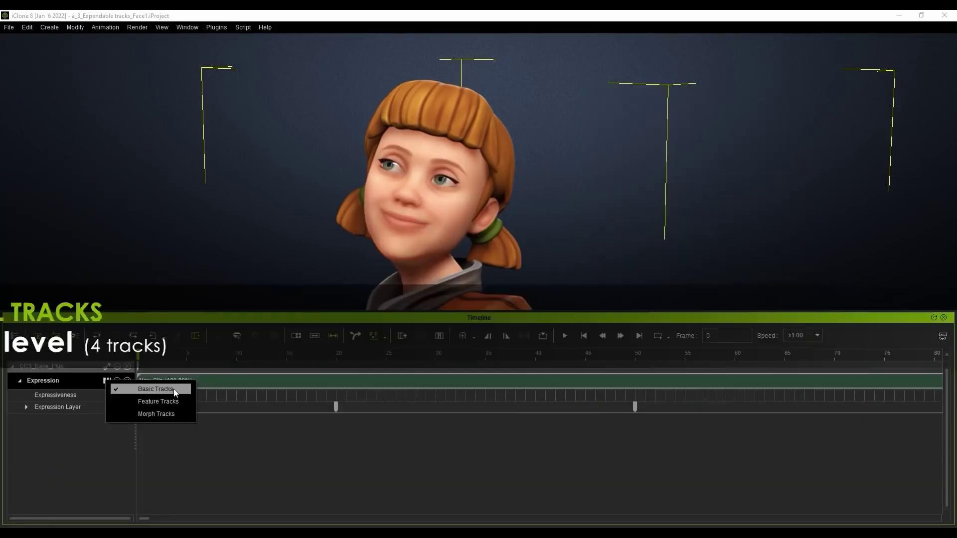
Step: At Basic level, shift the Eye Blink keys earlier to frames 7 and 37
click(176, 394)
click(348, 355)
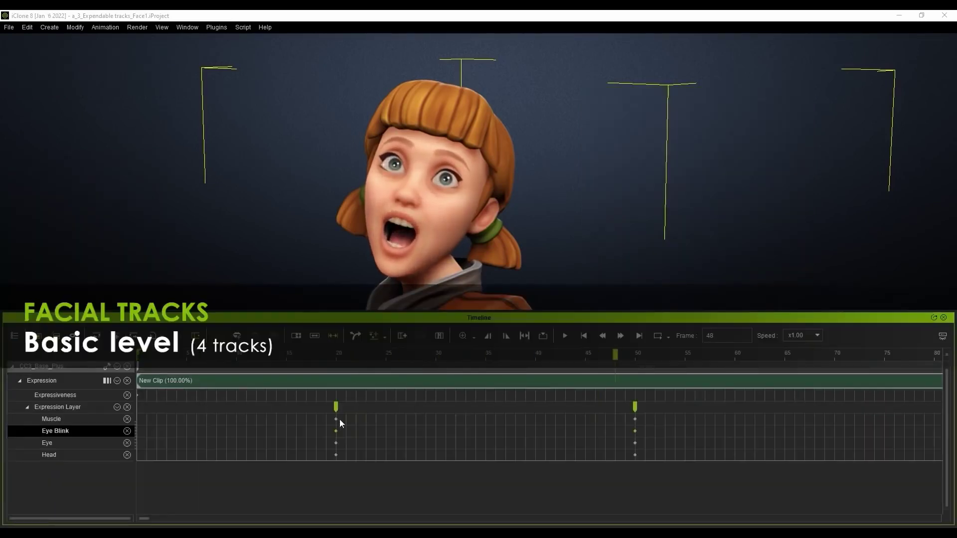
drag(294, 433, 211, 434)
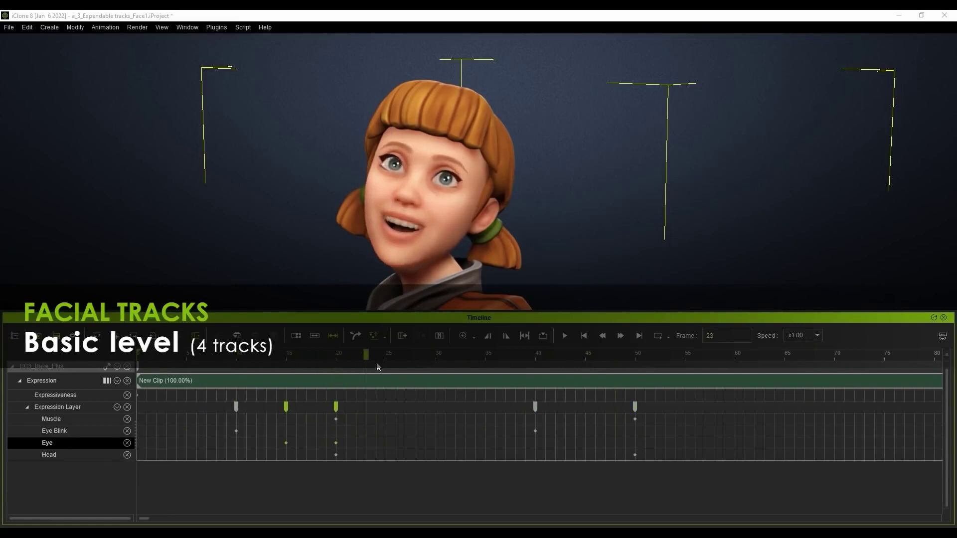
Step: At Feature level, move keys onto Jaw at frames 35 and 65 and check the open-mouth pose
click(106, 380)
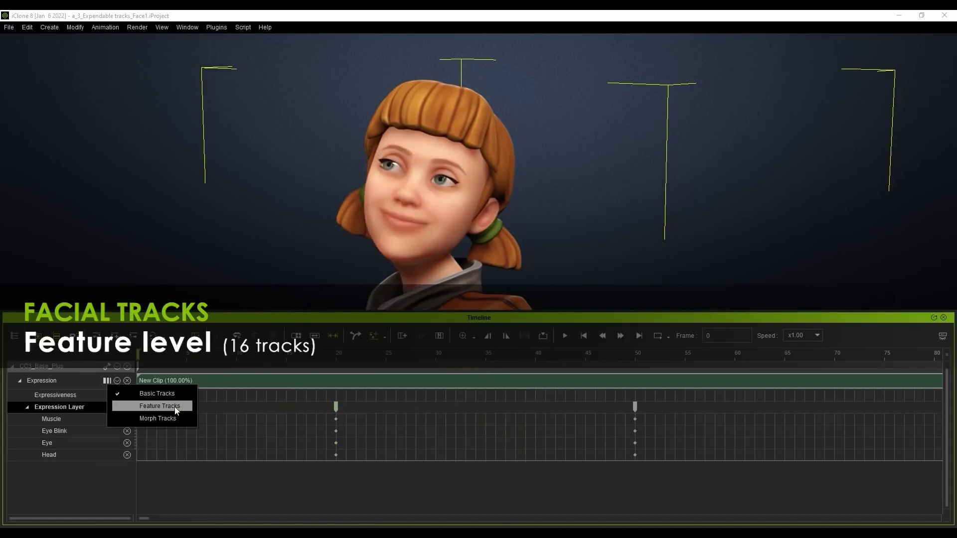
click(164, 406)
click(346, 355)
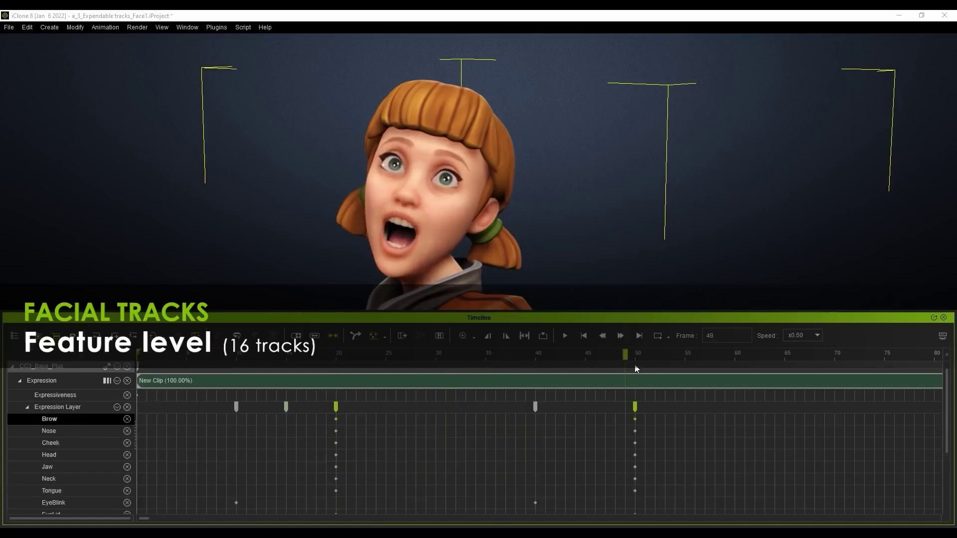
drag(485, 420, 489, 467)
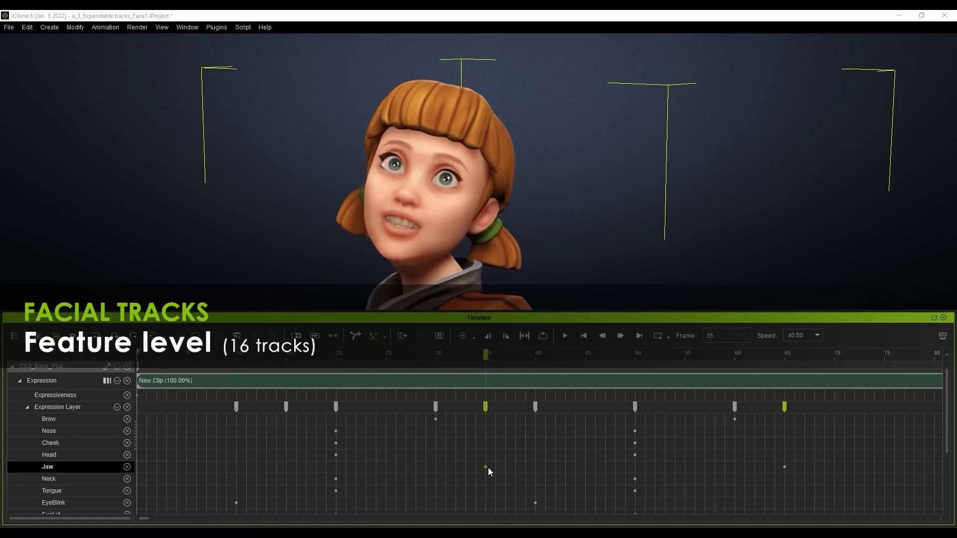
click(546, 354)
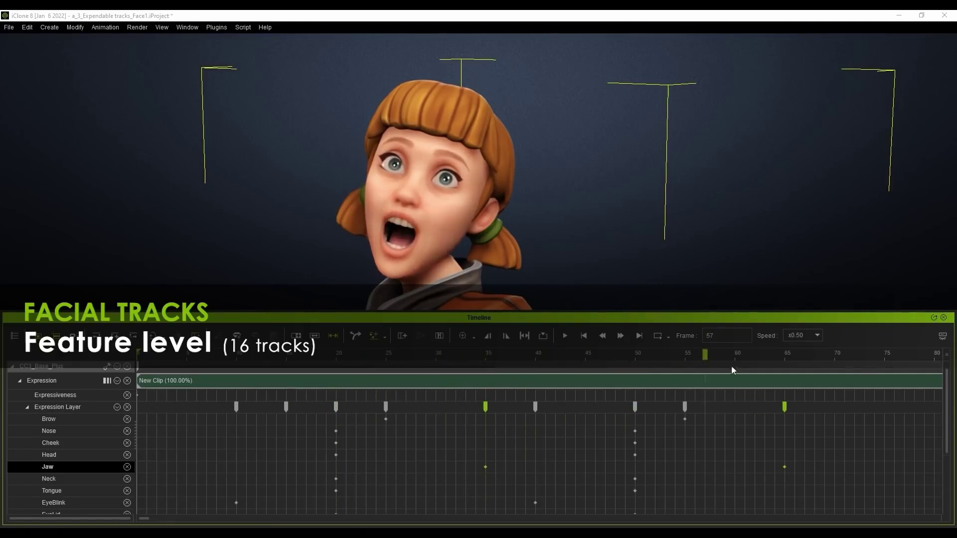
Step: At Morph level, retime the Brow_Raise_Outer_L and Mouth_Down_Lower keys
double_click(172, 423)
drag(367, 428, 425, 438)
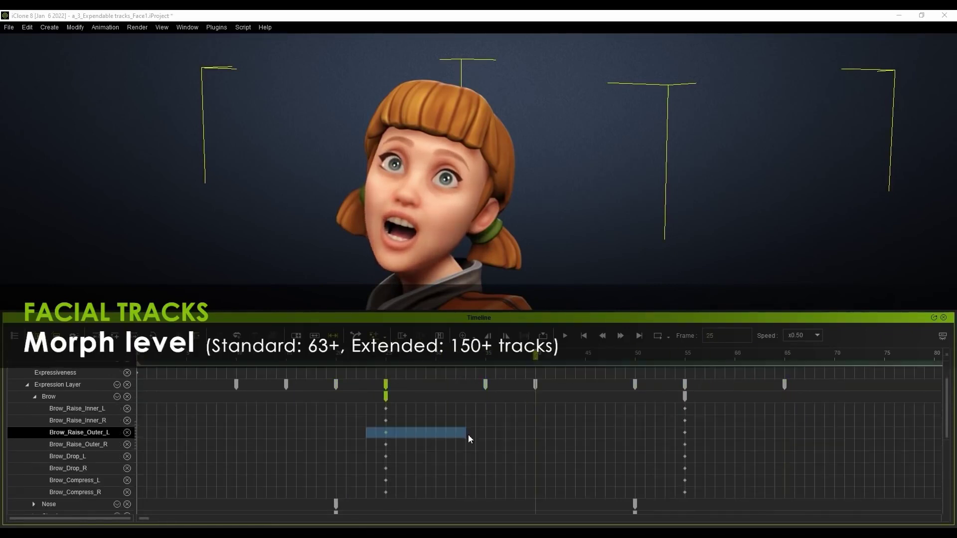
drag(537, 439, 498, 439)
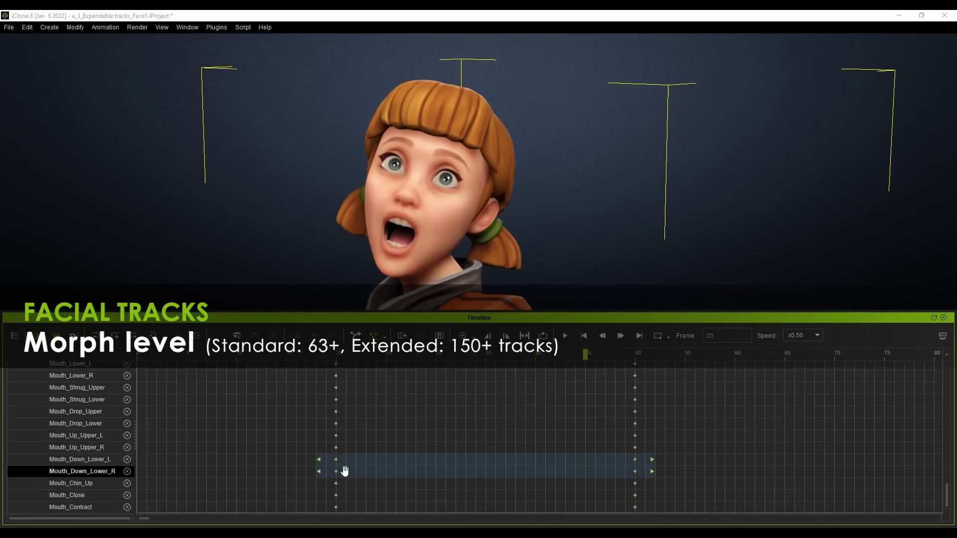
drag(342, 468, 550, 471)
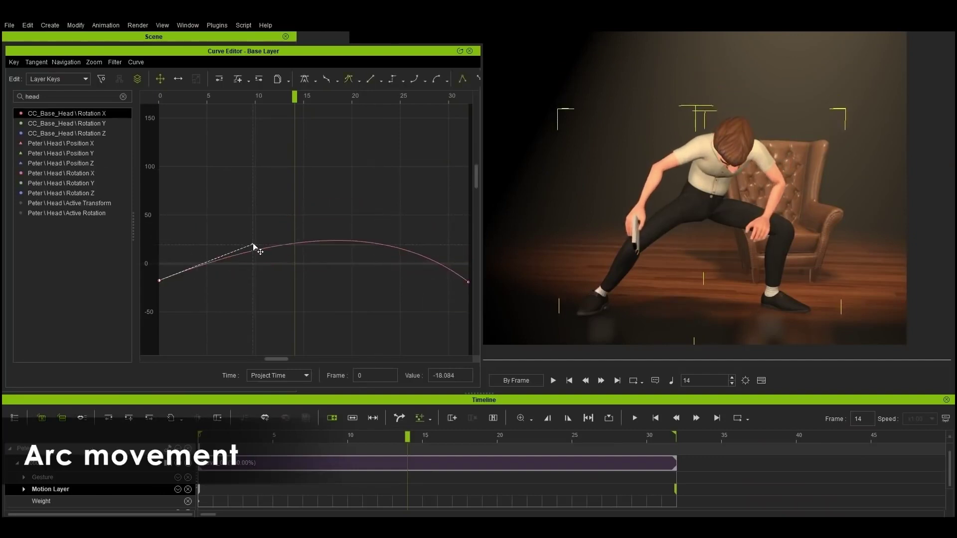
Step: Play the spine's arc movement, then bend the head Rotation X curve with its tangent
click(553, 381)
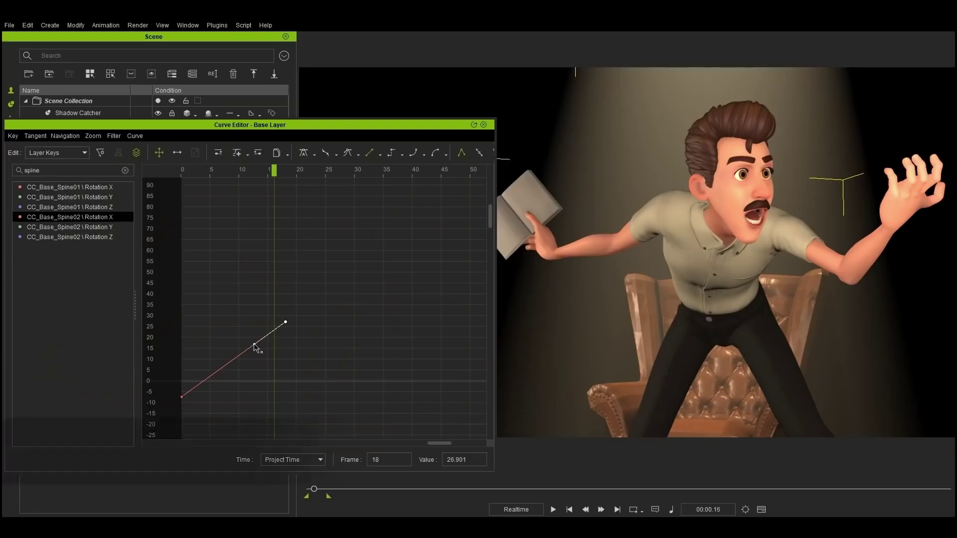
drag(259, 343, 257, 262)
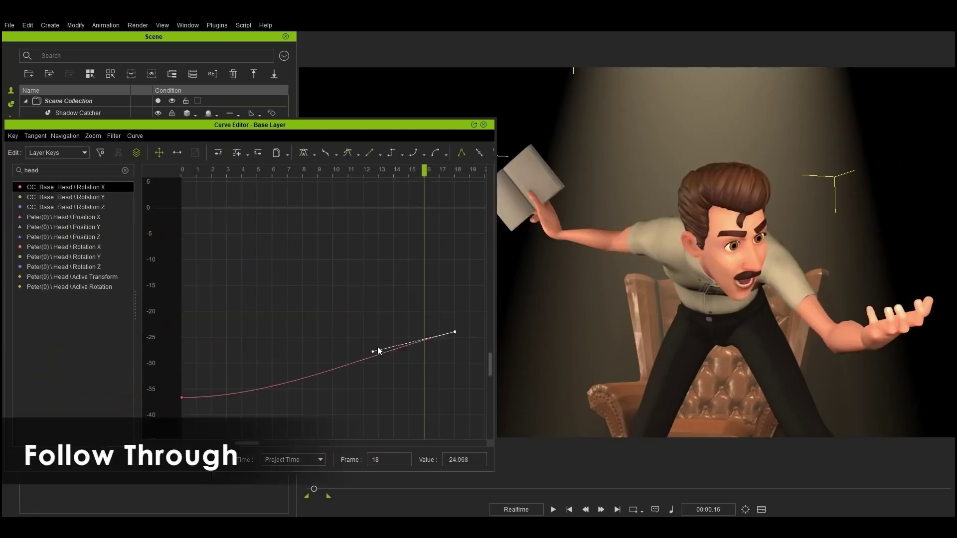
Step: Reshape the head and left forearm rotation tangents for follow through and play it
drag(409, 213, 409, 210)
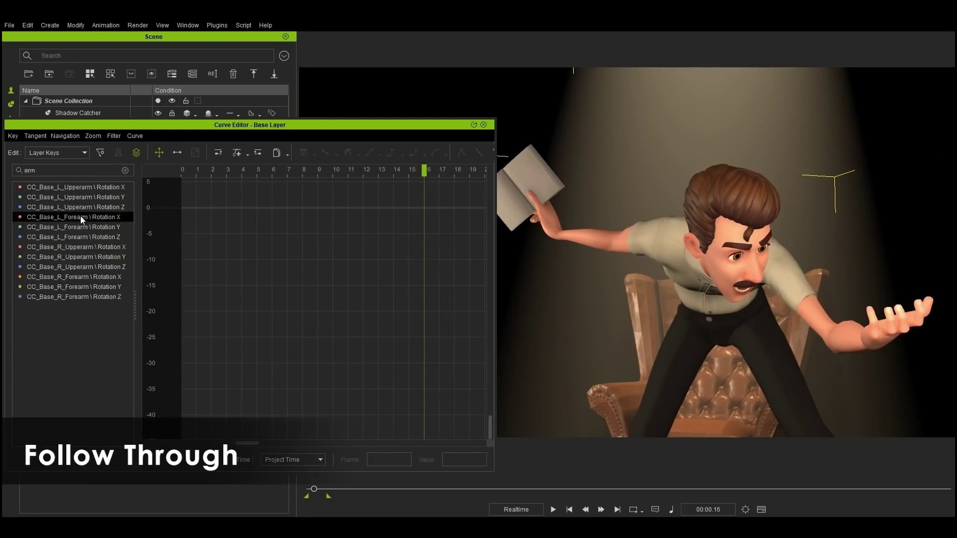
ctrl+click(83, 225)
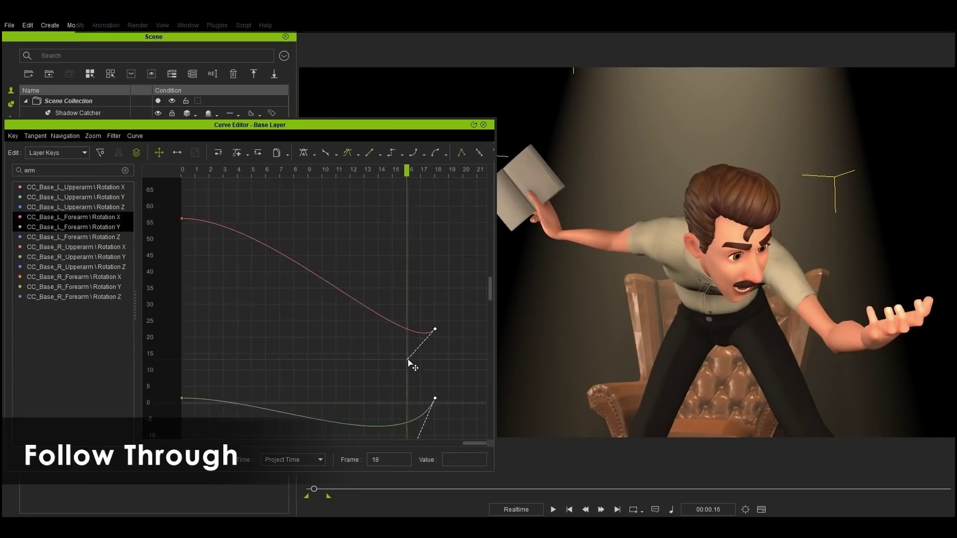
drag(408, 360, 395, 361)
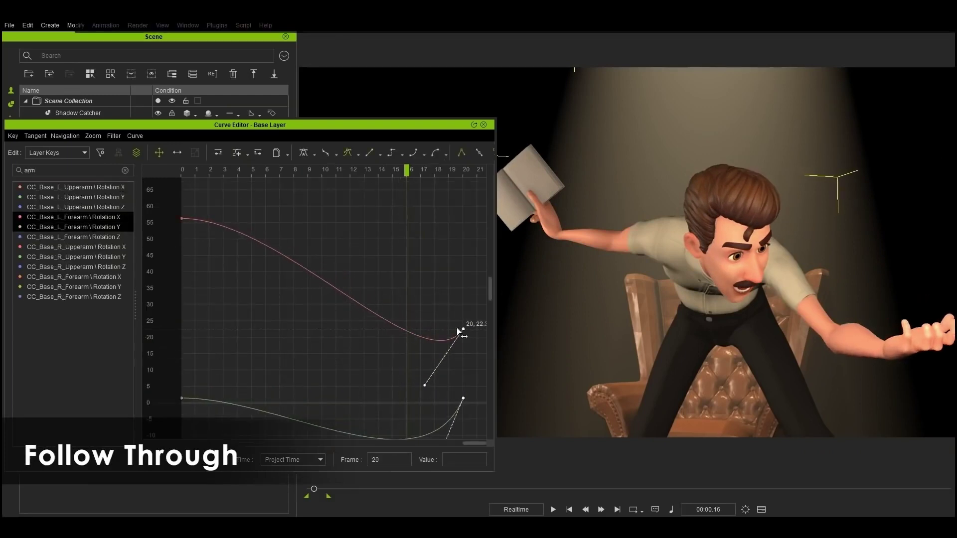
key(space)
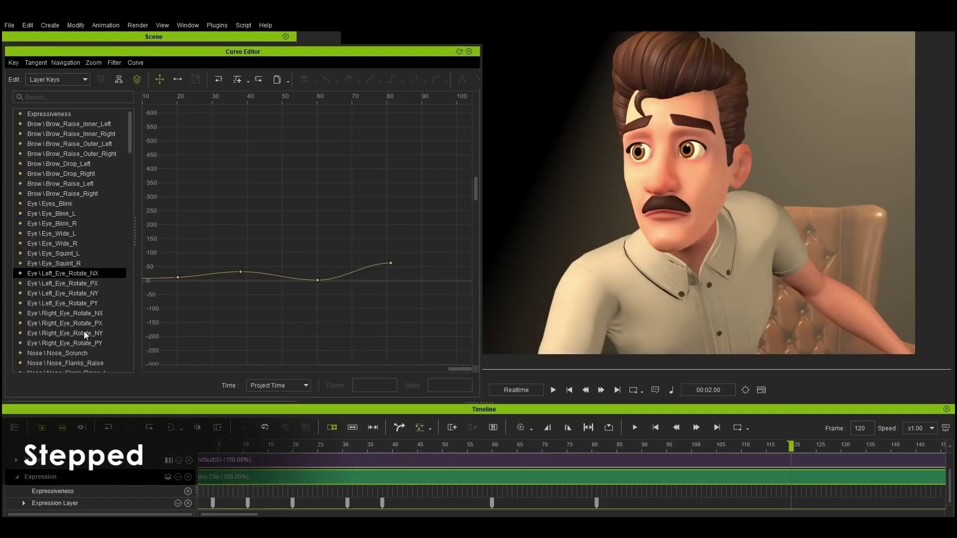
Step: Make all eye rotation keys Stepped and play the stepped eye animation
shift+click(85, 343)
drag(414, 316, 146, 233)
click(392, 80)
click(553, 391)
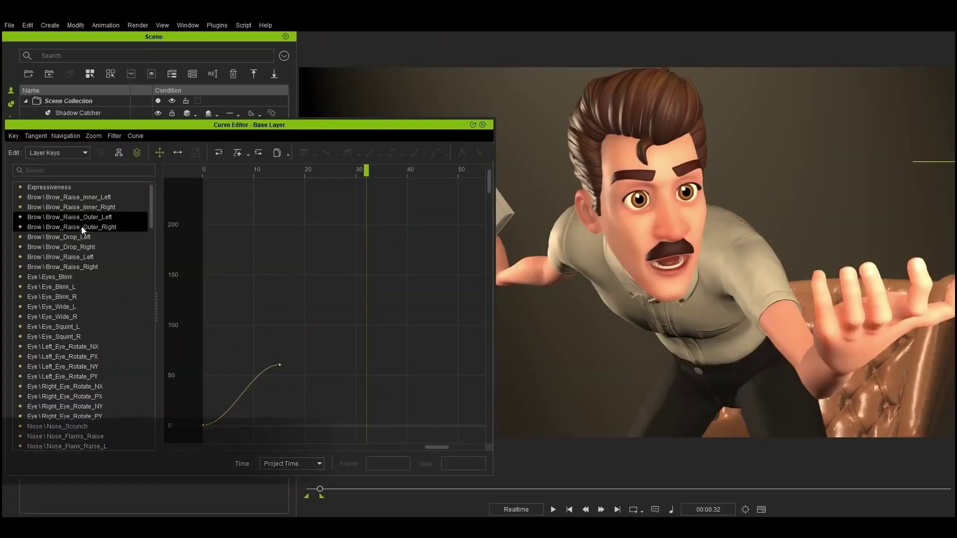
Step: Raise the Mouth_Open and related mouth channel keys to about 120–185 and play
ctrl+click(74, 245)
ctrl+click(70, 287)
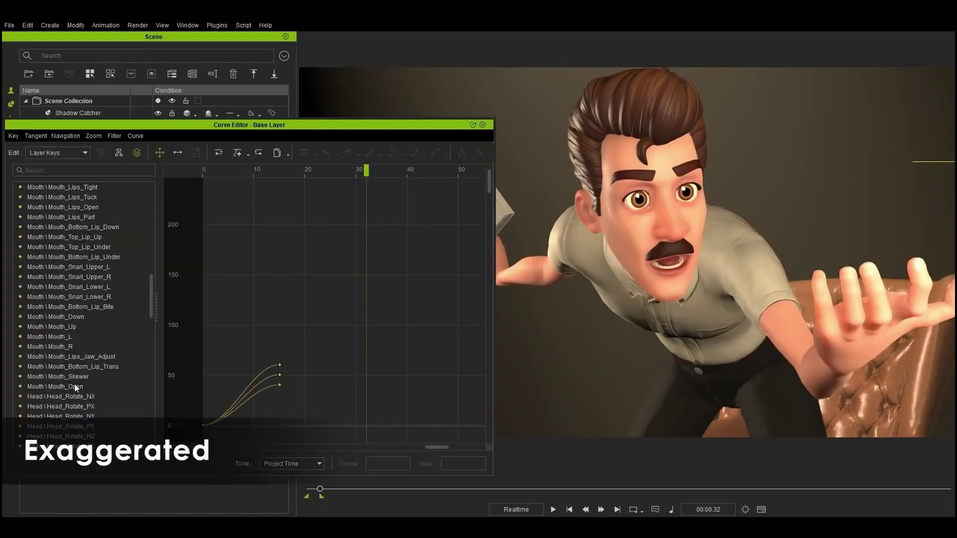
drag(236, 359, 241, 236)
click(552, 510)
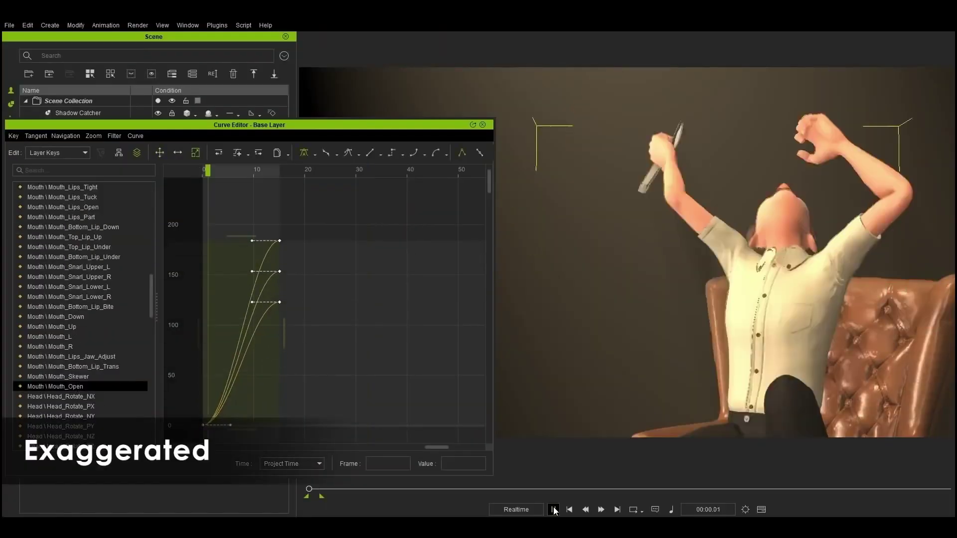